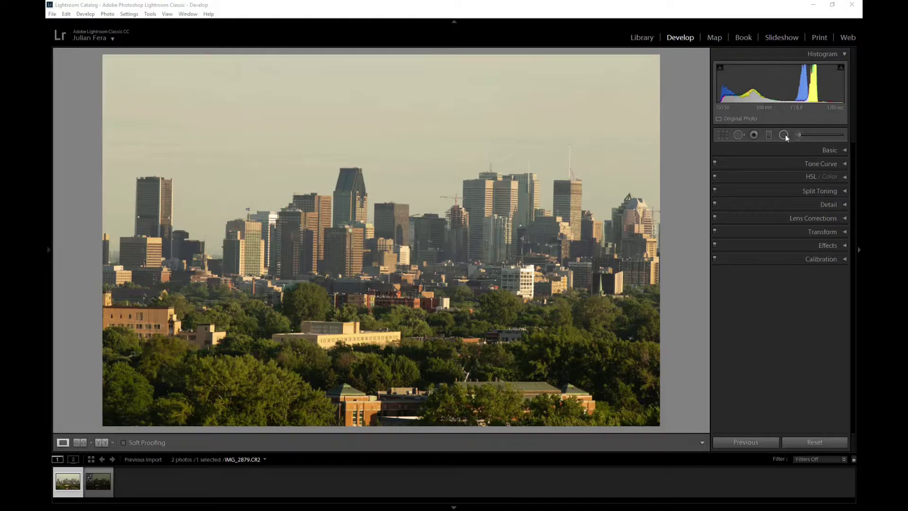
- Draw a small radial filter over the foreground trees and move it onto the red-brick buildings near the photo's middle
{"action": "left_click", "coordinate": [785, 135]}
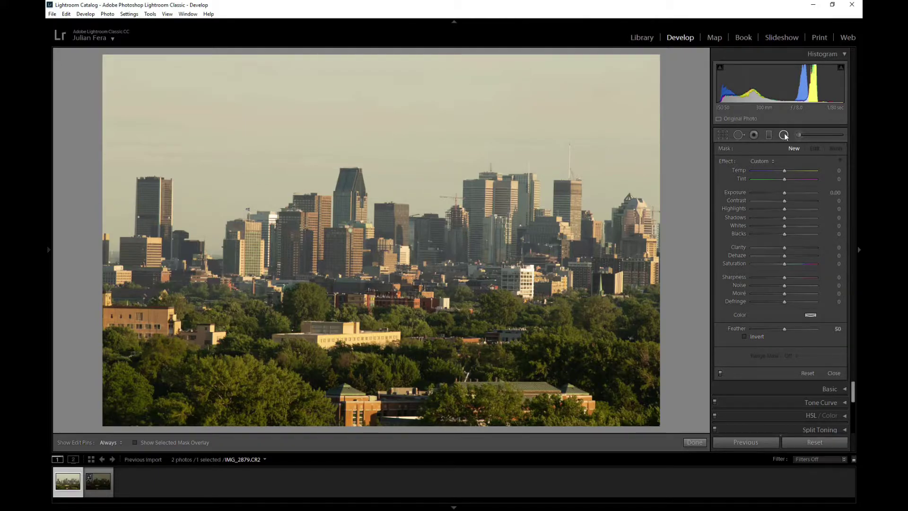
{"action": "left_click", "coordinate": [739, 134]}
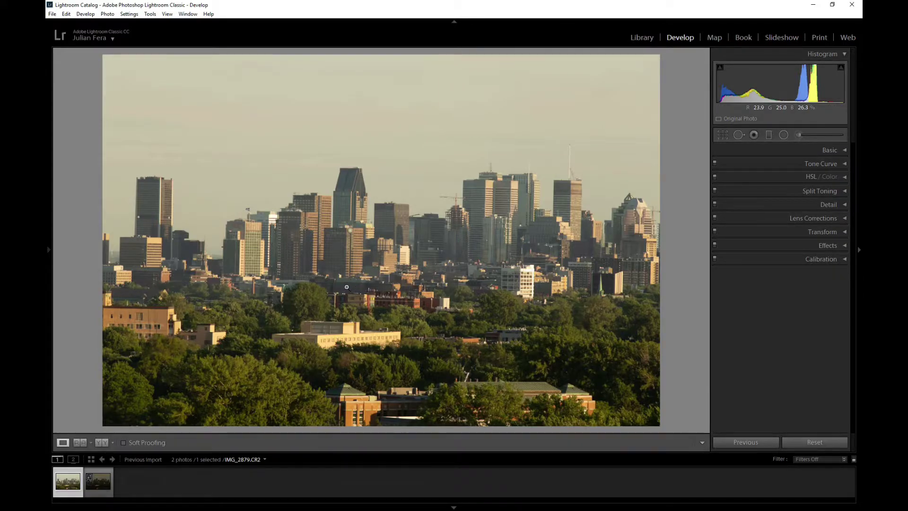
{"action": "left_click", "coordinate": [784, 135]}
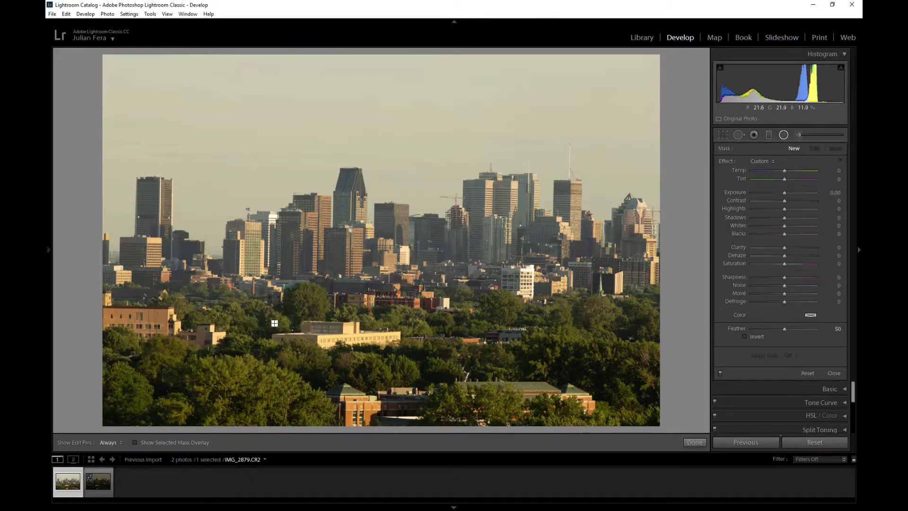
{"action": "left_click_drag", "start_coordinate": [264, 358], "coordinate": [310, 395]}
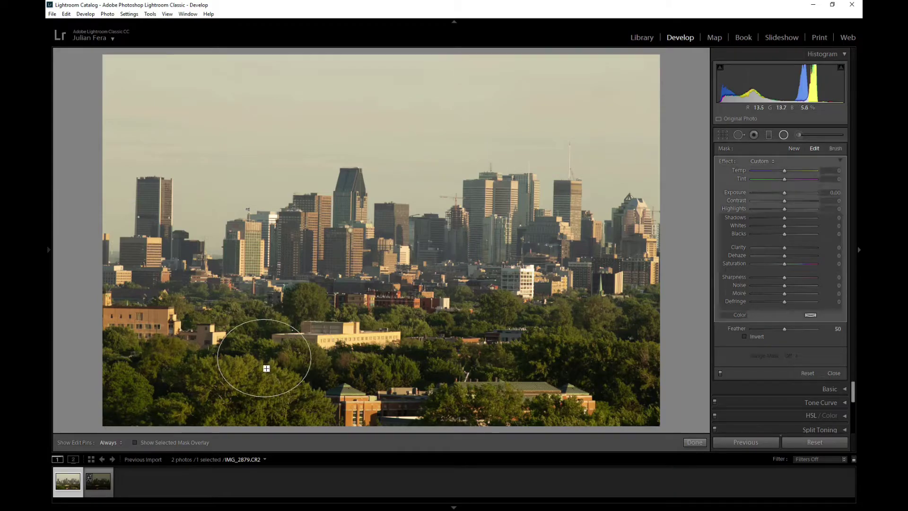
{"action": "left_click_drag", "start_coordinate": [265, 361], "coordinate": [447, 287]}
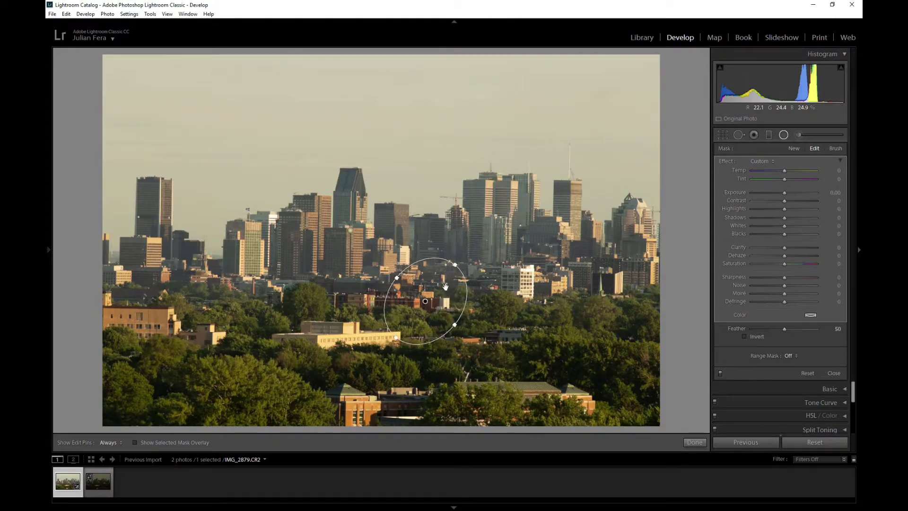
- Display the selected mask overlay and place the radial filter, inverted and straightened, over the large tree in the lower-left foreground
{"action": "left_click", "coordinate": [135, 443]}
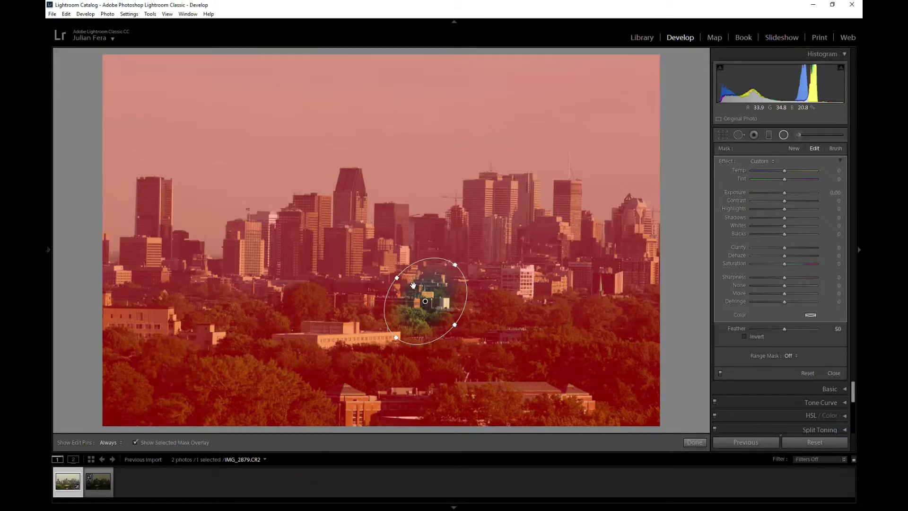
{"action": "left_click_drag", "start_coordinate": [426, 301], "coordinate": [236, 394]}
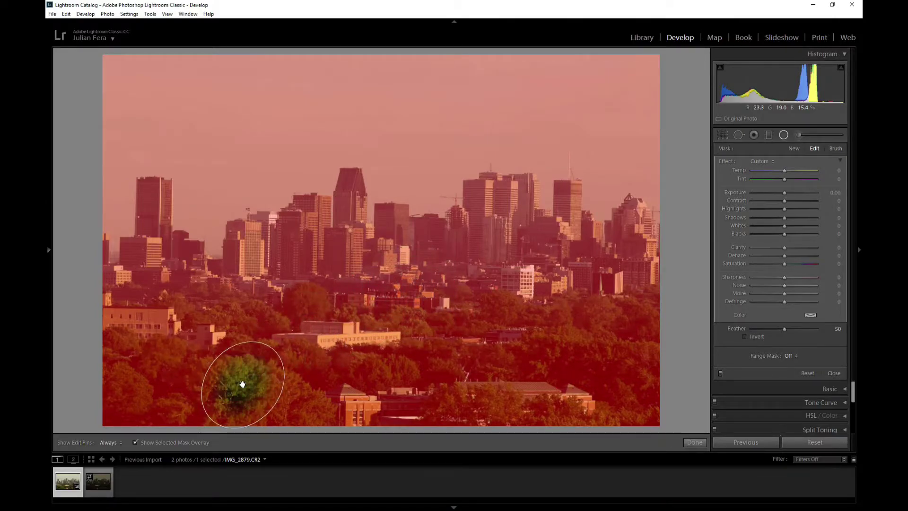
{"action": "left_click", "coordinate": [745, 337]}
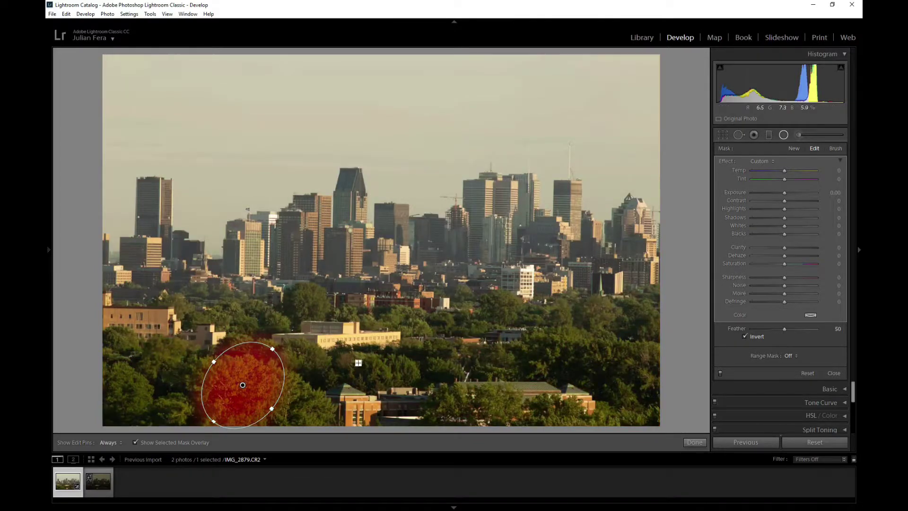
{"action": "left_click_drag", "start_coordinate": [294, 380], "coordinate": [289, 406]}
{"action": "mouse_move", "coordinate": [241, 382]}
{"action": "left_mouse_down"}
{"action": "mouse_move", "coordinate": [254, 393]}
{"action": "mouse_move", "coordinate": [251, 384]}
{"action": "left_mouse_up"}
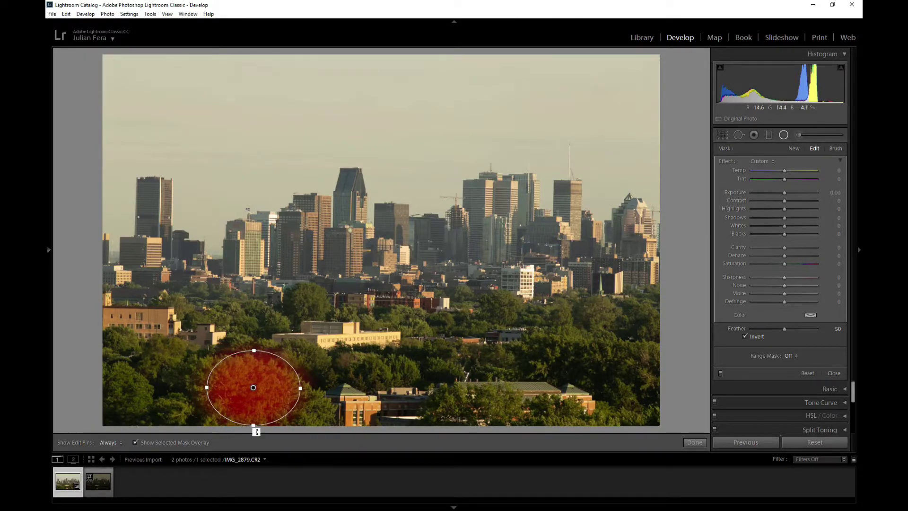
- Try the radial filter's feather at 0, set it to 59, and reposition the filter over the large foreground tree
{"action": "left_click_drag", "start_coordinate": [784, 329], "coordinate": [706, 330]}
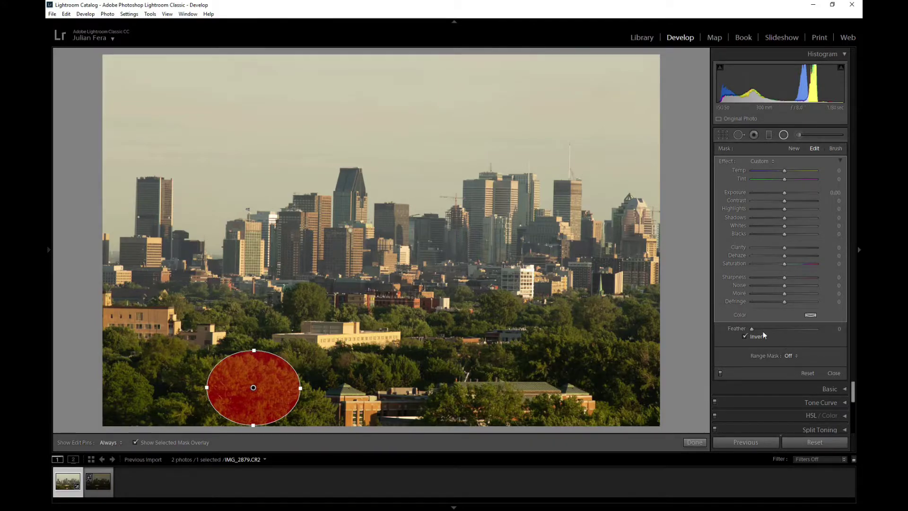
{"action": "left_click_drag", "start_coordinate": [753, 329], "coordinate": [789, 331]}
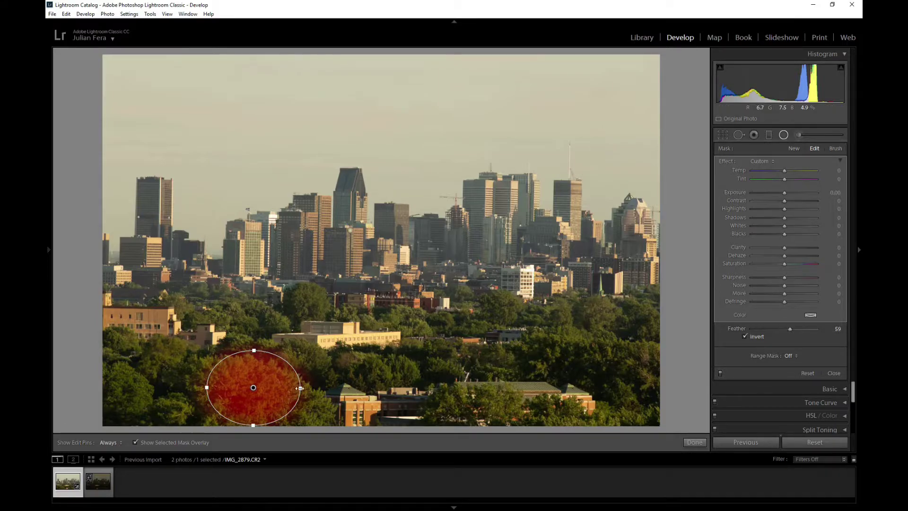
{"action": "left_click_drag", "start_coordinate": [284, 377], "coordinate": [430, 332]}
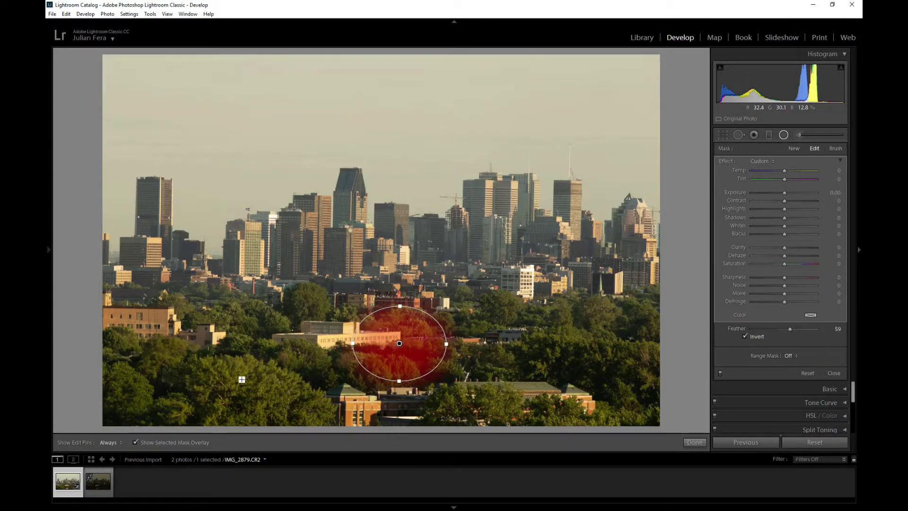
{"action": "left_click_drag", "start_coordinate": [399, 344], "coordinate": [256, 395]}
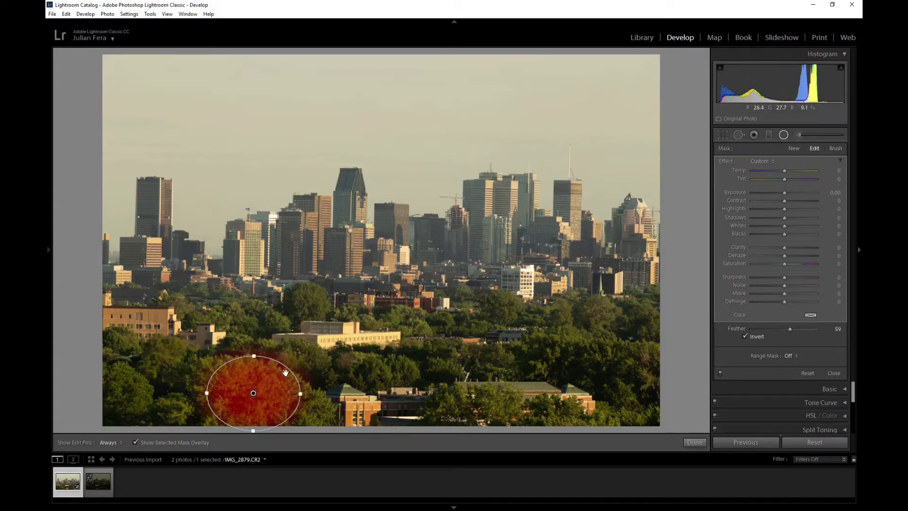
- Set the tree filter's Clarity to 31 and Temp to 23 and hide the mask overlay
{"action": "left_click_drag", "start_coordinate": [784, 247], "coordinate": [795, 251]}
{"action": "left_click_drag", "start_coordinate": [785, 170], "coordinate": [793, 172]}
{"action": "left_click", "coordinate": [135, 443]}
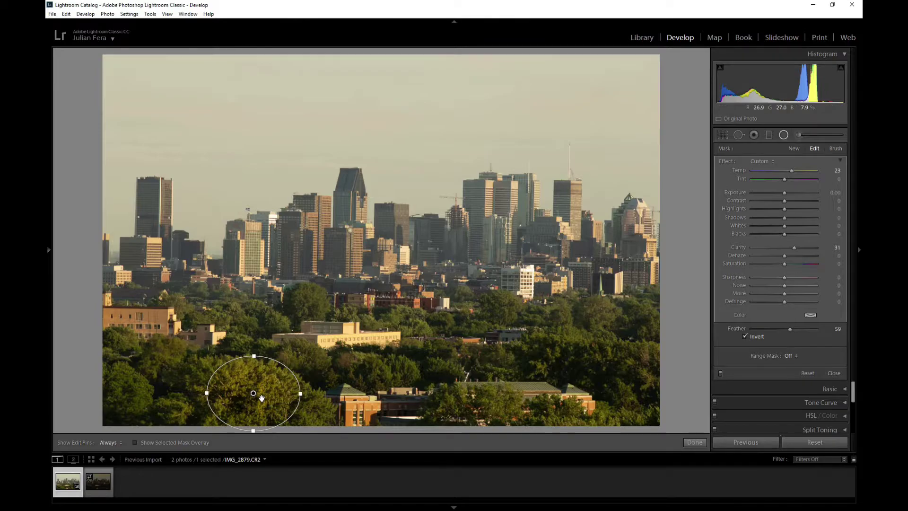
{"action": "left_click_drag", "start_coordinate": [257, 396], "coordinate": [254, 395]}
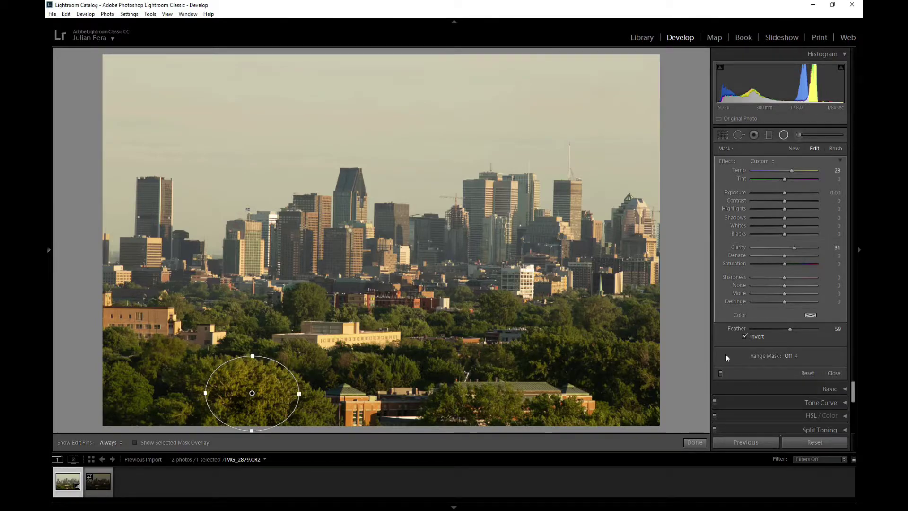
- Compare the photo with and without the tree's radial filter adjustment
{"action": "left_click", "coordinate": [721, 372]}
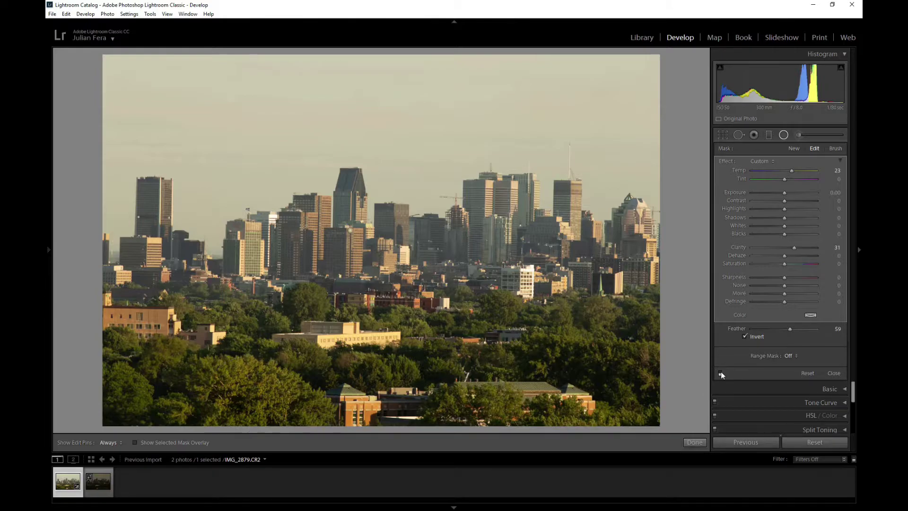
{"action": "left_click", "coordinate": [720, 373]}
{"action": "left_click", "coordinate": [721, 373]}
{"action": "left_click", "coordinate": [721, 373]}
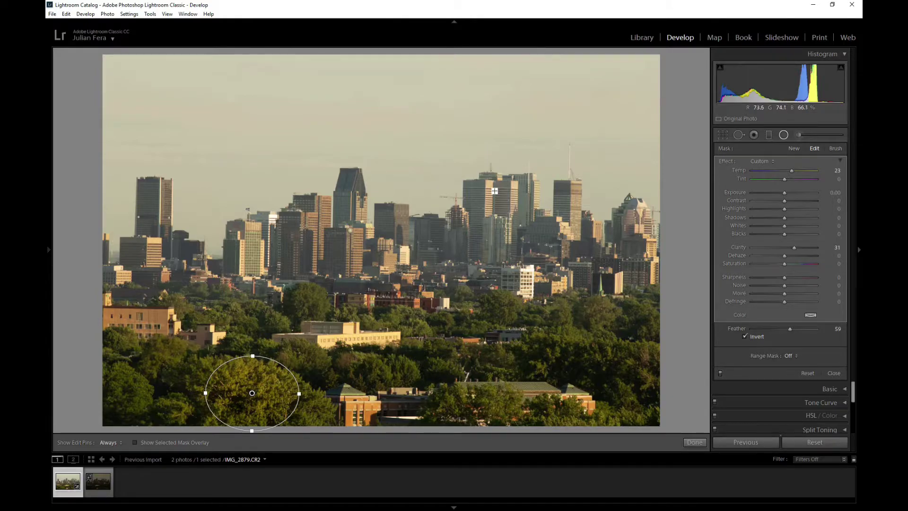
- Add a new narrow vertical radial filter over the tall pointed tower, with the mask overlay shown and the mask inverted
{"action": "left_click", "coordinate": [797, 148]}
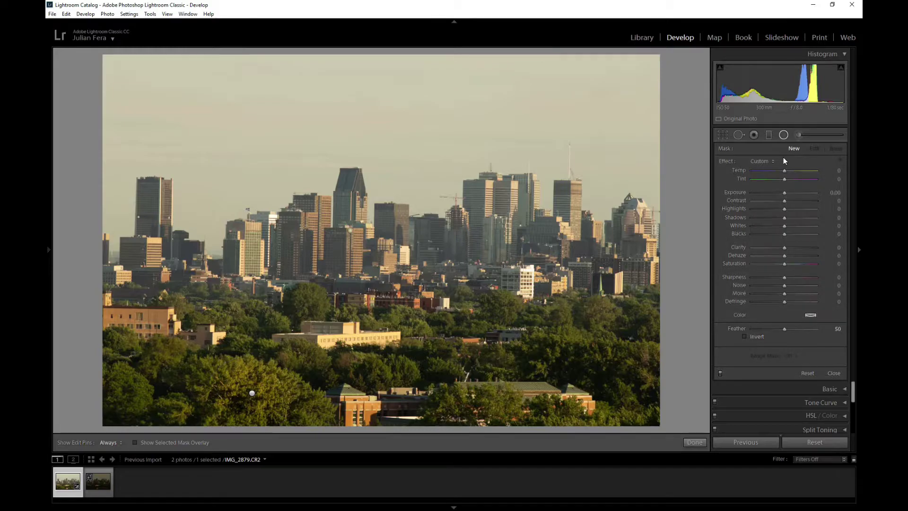
{"action": "left_click_drag", "start_coordinate": [347, 199], "coordinate": [366, 259]}
{"action": "left_click_drag", "start_coordinate": [344, 198], "coordinate": [349, 230]}
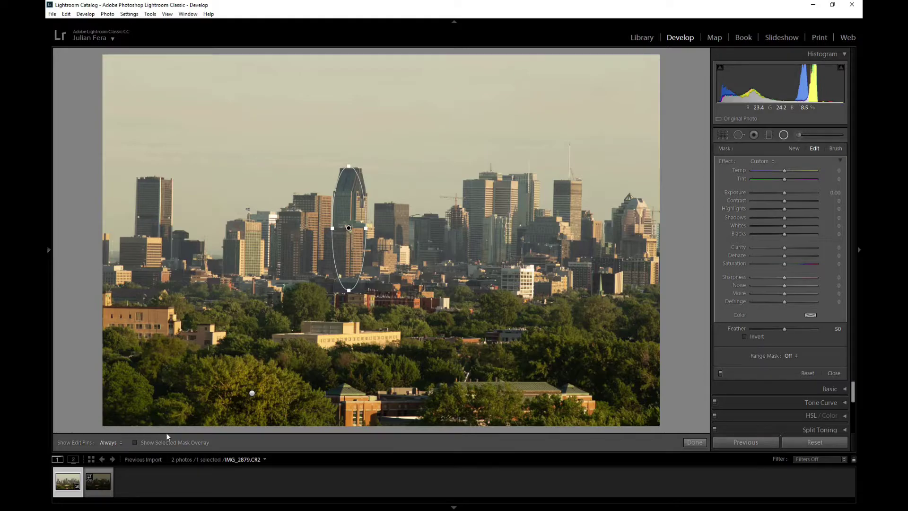
{"action": "left_click", "coordinate": [135, 443]}
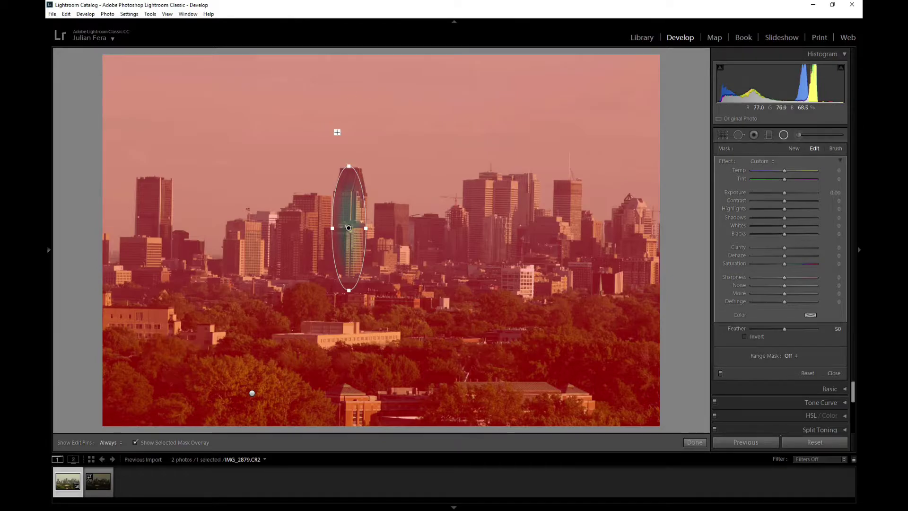
{"action": "left_click", "coordinate": [745, 337]}
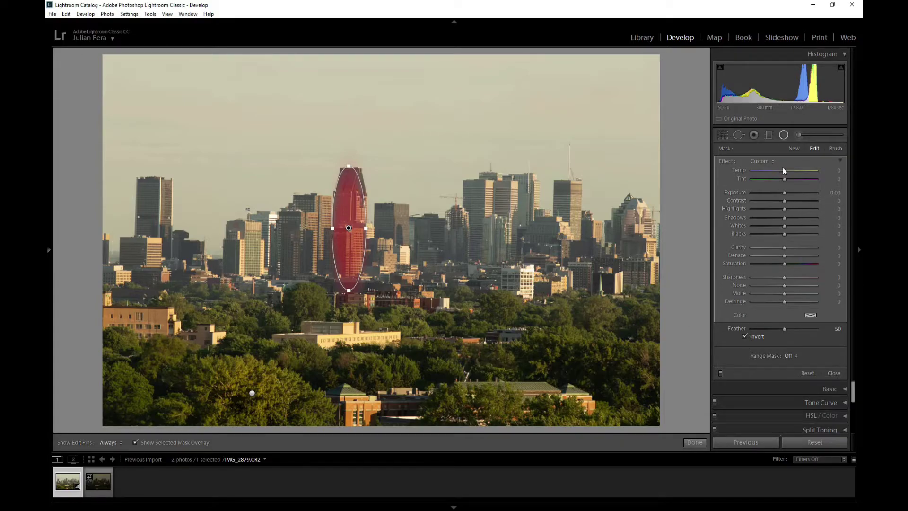
- Set the tower filter's Temp to 17, Contrast to 21 and Clarity to 21, and hide the mask overlay
{"action": "left_click_drag", "start_coordinate": [792, 174], "coordinate": [794, 174]}
{"action": "left_click_drag", "start_coordinate": [785, 247], "coordinate": [791, 249]}
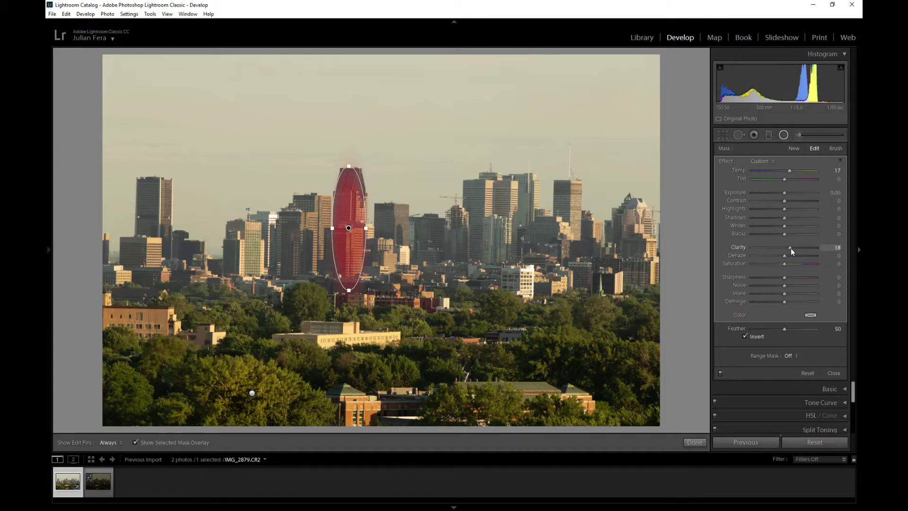
{"action": "left_click", "coordinate": [791, 202]}
{"action": "left_click", "coordinate": [136, 443]}
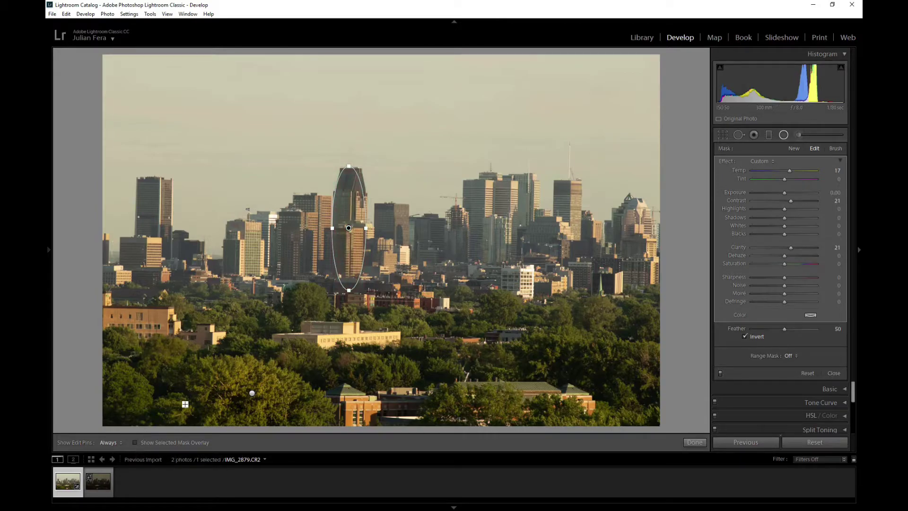
- Compare the photo with the radial filters switched off and on to judge the tower adjustment
{"action": "left_click", "coordinate": [720, 374]}
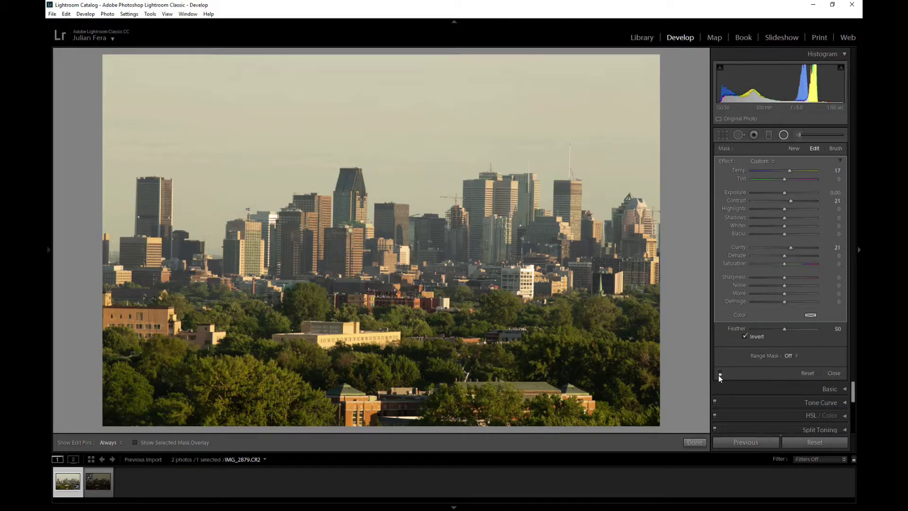
{"action": "left_click", "coordinate": [720, 374]}
{"action": "left_click", "coordinate": [720, 373]}
{"action": "left_click", "coordinate": [720, 374]}
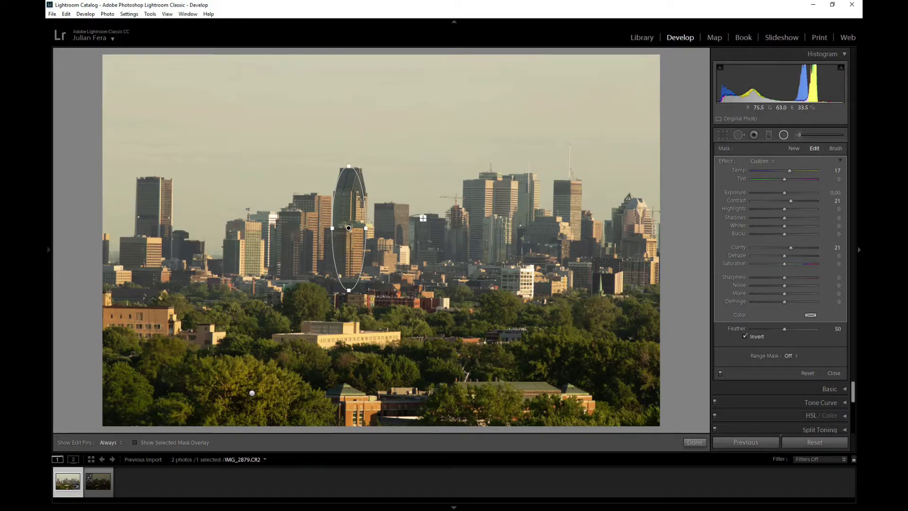
- Duplicate the tower's radial filter twice and place the copies over the buildings on either side of the tower
{"action": "right_click", "coordinate": [350, 229]}
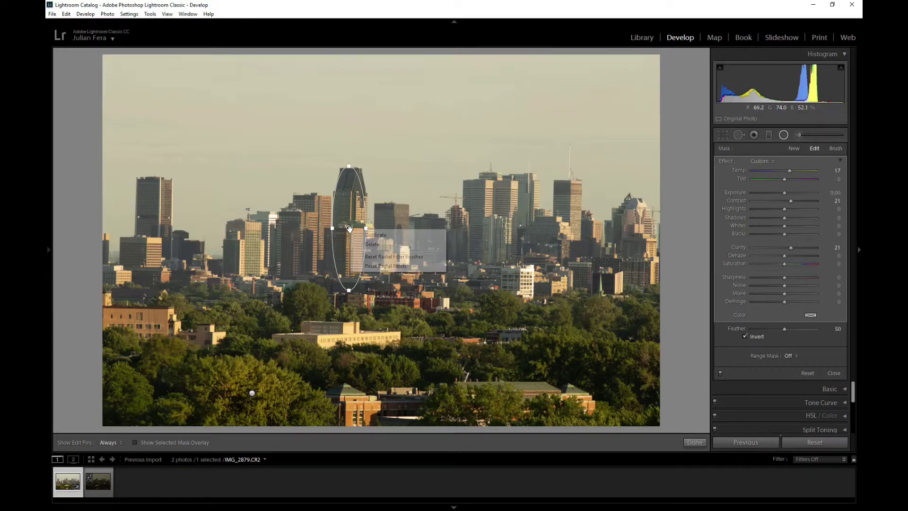
{"action": "left_click", "coordinate": [379, 236]}
{"action": "right_click", "coordinate": [349, 228]}
{"action": "left_click", "coordinate": [368, 240]}
{"action": "mouse_move", "coordinate": [349, 228]}
{"action": "left_mouse_down"}
{"action": "mouse_move", "coordinate": [409, 228]}
{"action": "mouse_move", "coordinate": [348, 225]}
{"action": "left_mouse_up"}
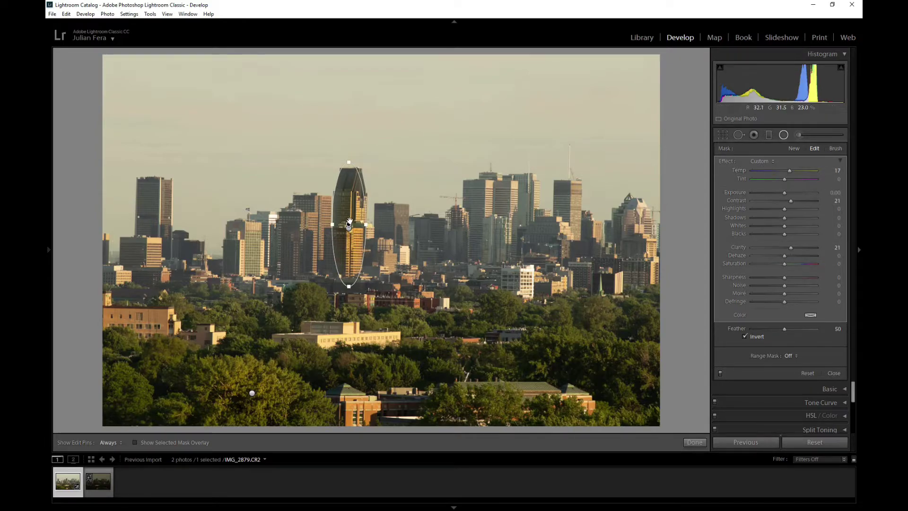
{"action": "mouse_move", "coordinate": [389, 244]}
{"action": "left_mouse_down"}
{"action": "mouse_move", "coordinate": [412, 284]}
{"action": "mouse_move", "coordinate": [379, 283]}
{"action": "mouse_move", "coordinate": [368, 244]}
{"action": "mouse_move", "coordinate": [331, 232]}
{"action": "mouse_move", "coordinate": [288, 242]}
{"action": "left_mouse_up"}
{"action": "left_click", "coordinate": [348, 228]}
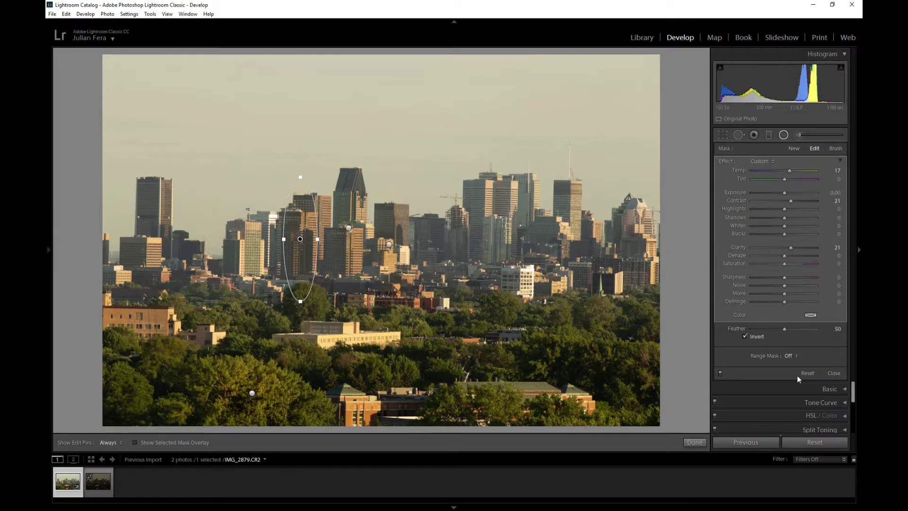
- Delete all the radial filters from the tower, its neighbouring buildings and the foreground tree
{"action": "right_click", "coordinate": [300, 240]}
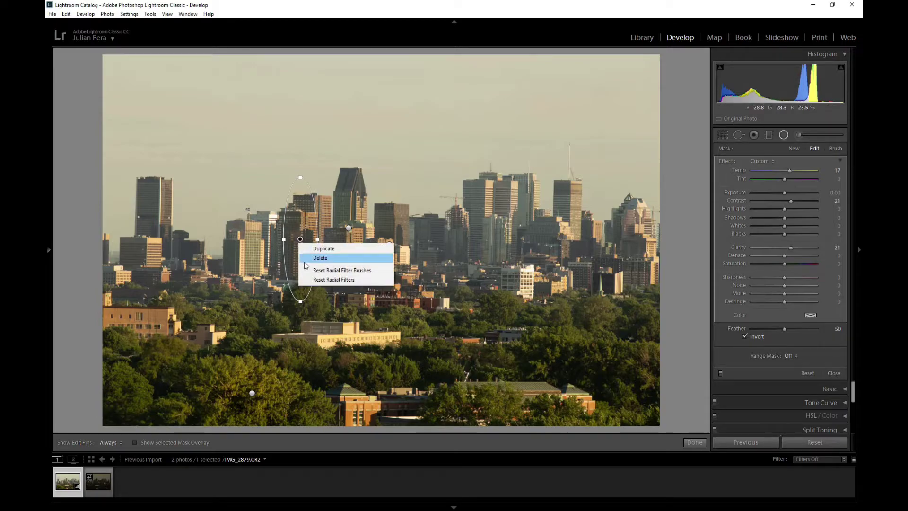
{"action": "left_click", "coordinate": [309, 260]}
{"action": "right_click", "coordinate": [349, 229]}
{"action": "left_click", "coordinate": [379, 245]}
{"action": "right_click", "coordinate": [388, 244]}
{"action": "left_click", "coordinate": [400, 263]}
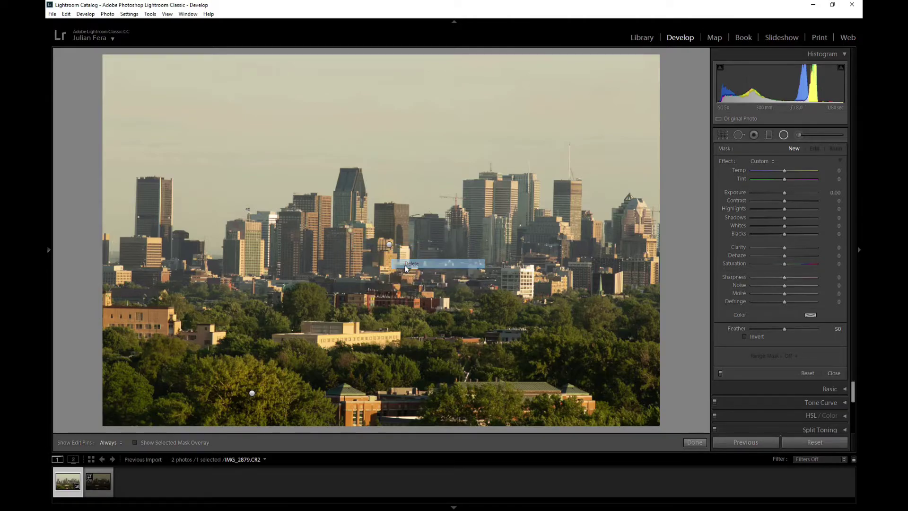
{"action": "right_click", "coordinate": [251, 396]}
{"action": "left_click", "coordinate": [272, 407]}
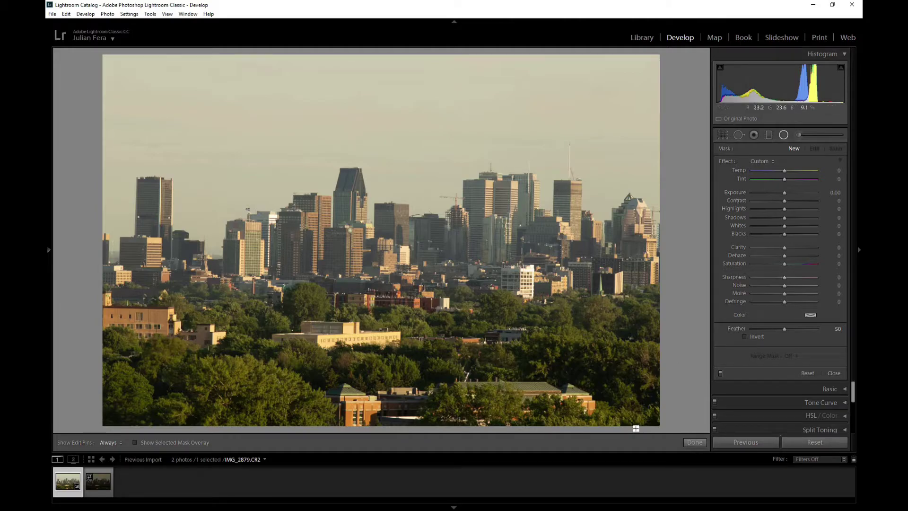
- Finish radial filter editing, try a darkening post-crop vignette, and switch the Effects adjustments off
{"action": "left_click", "coordinate": [695, 443]}
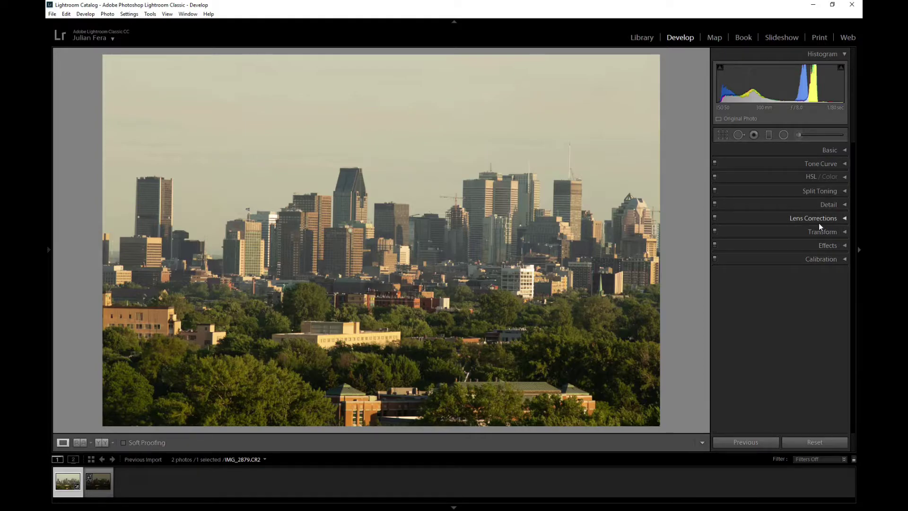
{"action": "left_click", "coordinate": [828, 244]}
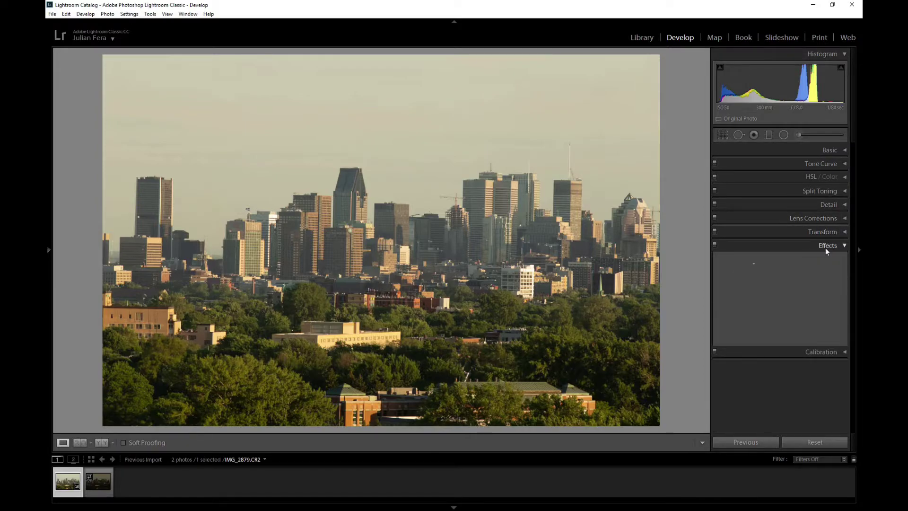
{"action": "mouse_move", "coordinate": [787, 274]}
{"action": "left_mouse_down"}
{"action": "mouse_move", "coordinate": [776, 269]}
{"action": "mouse_move", "coordinate": [792, 286]}
{"action": "mouse_move", "coordinate": [776, 281]}
{"action": "left_mouse_up"}
{"action": "left_click", "coordinate": [714, 245]}
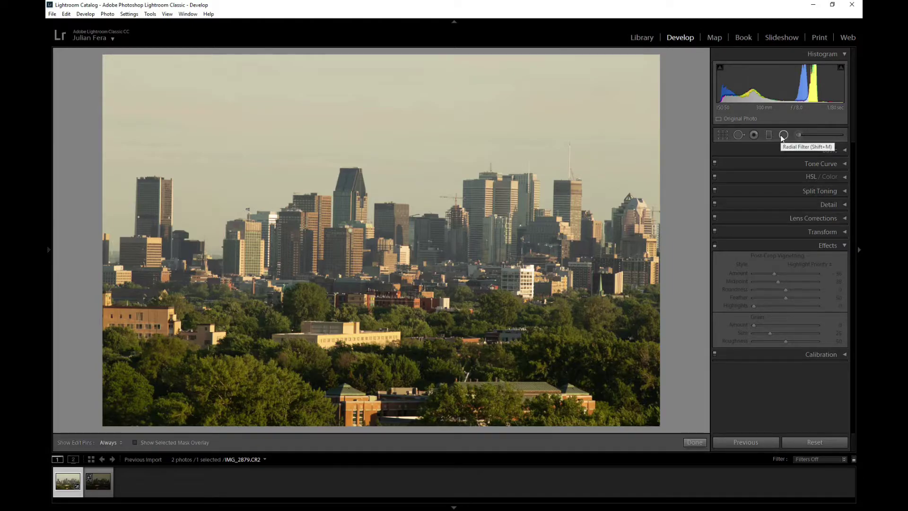
- Draw a large radial filter spanning nearly the whole photo and centre it on the skyline
{"action": "left_click", "coordinate": [783, 136]}
{"action": "left_click_drag", "start_coordinate": [374, 222], "coordinate": [659, 384]}
{"action": "left_click_drag", "start_coordinate": [369, 226], "coordinate": [358, 249]}
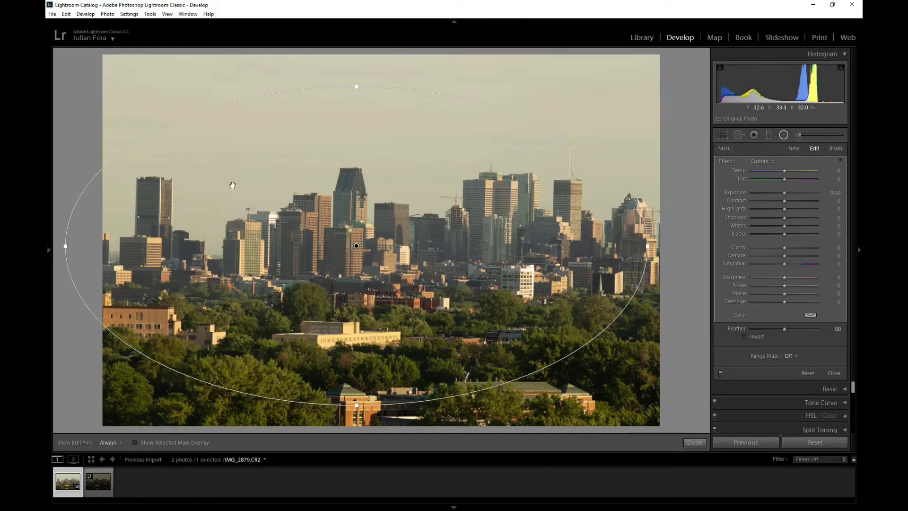
- Move the large radial filter to the middle of the skyline, reduce its height slightly and check its mask overlay
{"action": "left_click_drag", "start_coordinate": [356, 247], "coordinate": [383, 227]}
{"action": "left_click_drag", "start_coordinate": [386, 382], "coordinate": [385, 376]}
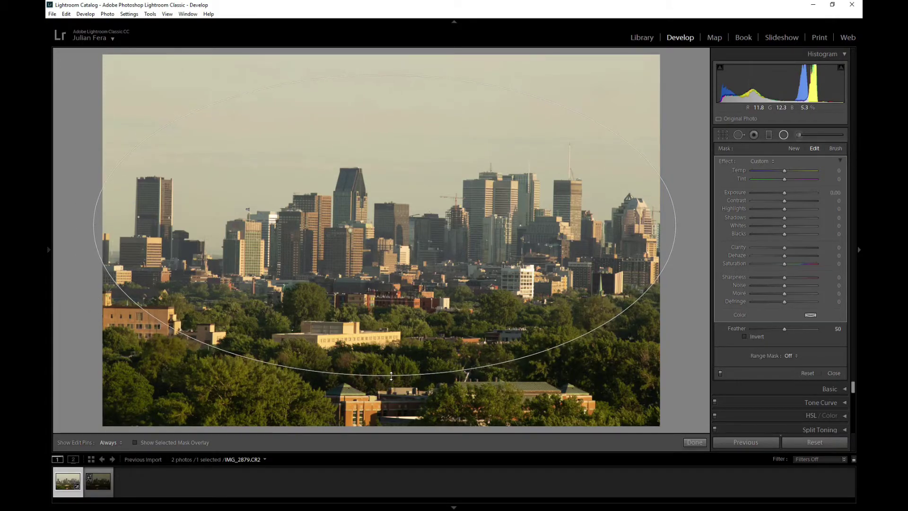
{"action": "left_click", "coordinate": [134, 442]}
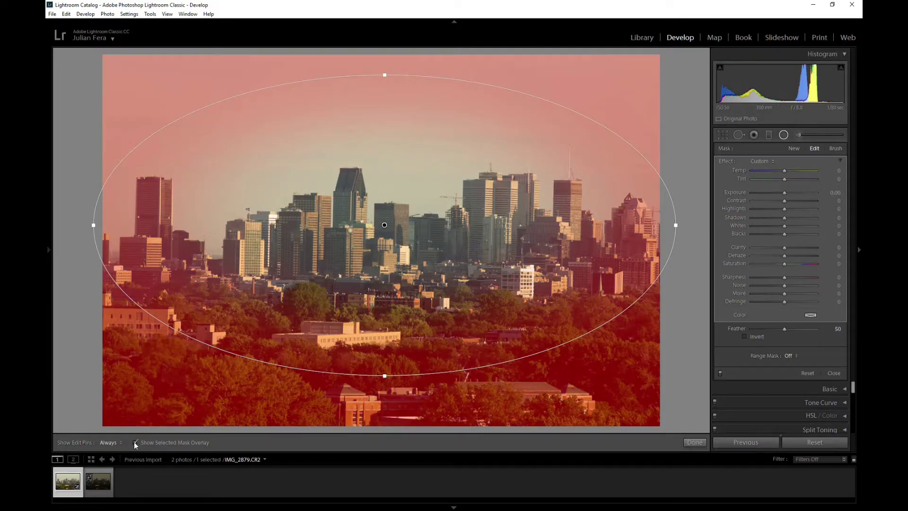
{"action": "left_click", "coordinate": [134, 442]}
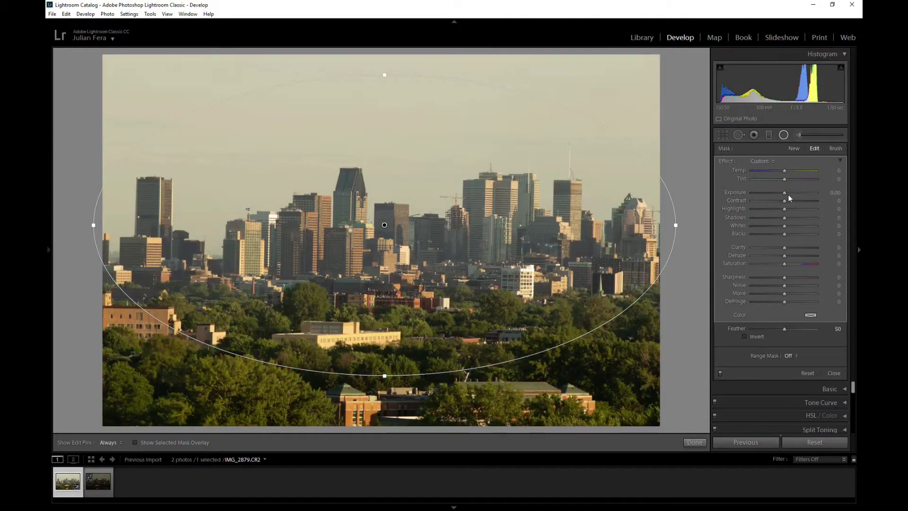
- Darken the area outside the large radial filter with Exposure −1.50 and enlarge the ellipse slightly
{"action": "left_click_drag", "start_coordinate": [787, 197], "coordinate": [775, 197]}
{"action": "mouse_move", "coordinate": [385, 374]}
{"action": "left_mouse_down"}
{"action": "mouse_move", "coordinate": [393, 373]}
{"action": "mouse_move", "coordinate": [385, 388]}
{"action": "left_mouse_up"}
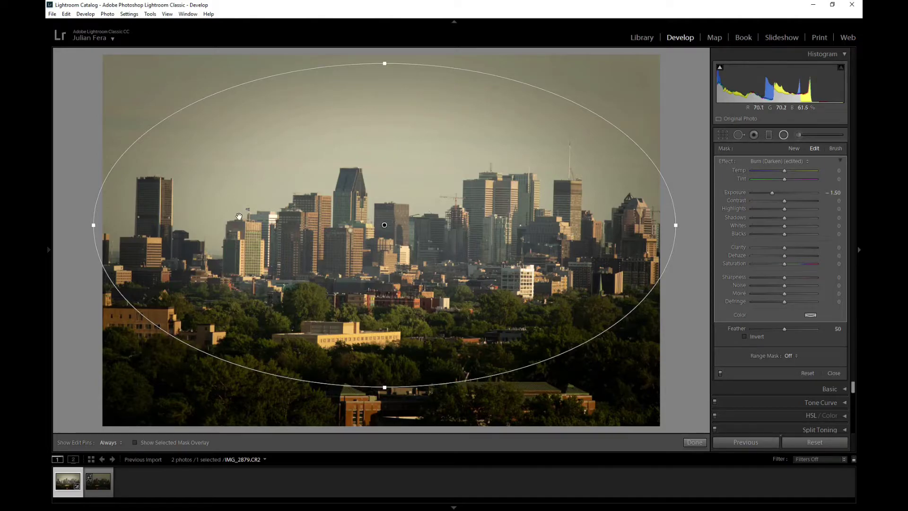
{"action": "right_click", "coordinate": [352, 133]}
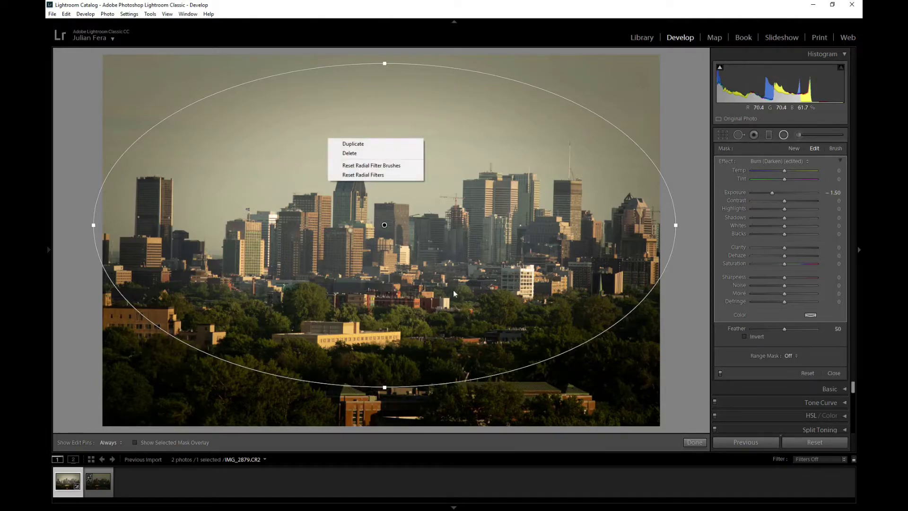
{"action": "left_click", "coordinate": [553, 235]}
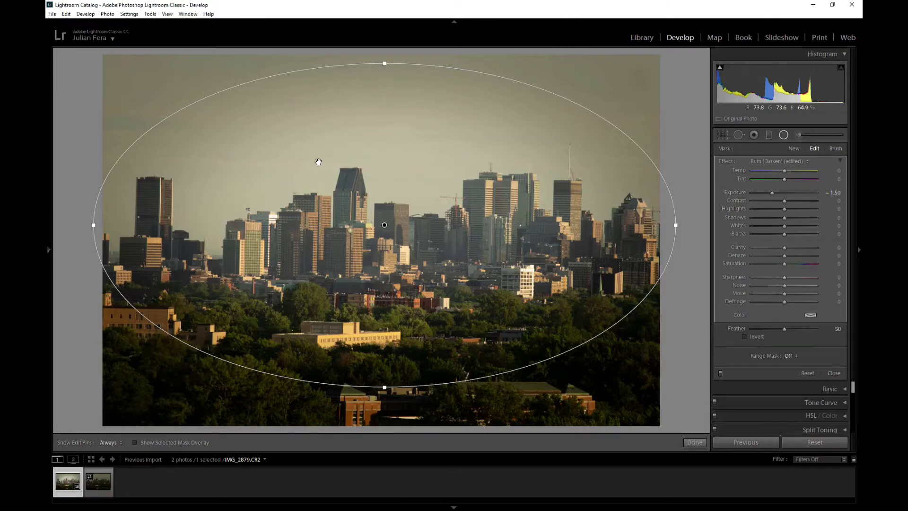
{"action": "mouse_move", "coordinate": [94, 225]}
{"action": "left_mouse_down"}
{"action": "mouse_move", "coordinate": [196, 219]}
{"action": "mouse_move", "coordinate": [89, 226]}
{"action": "left_mouse_up"}
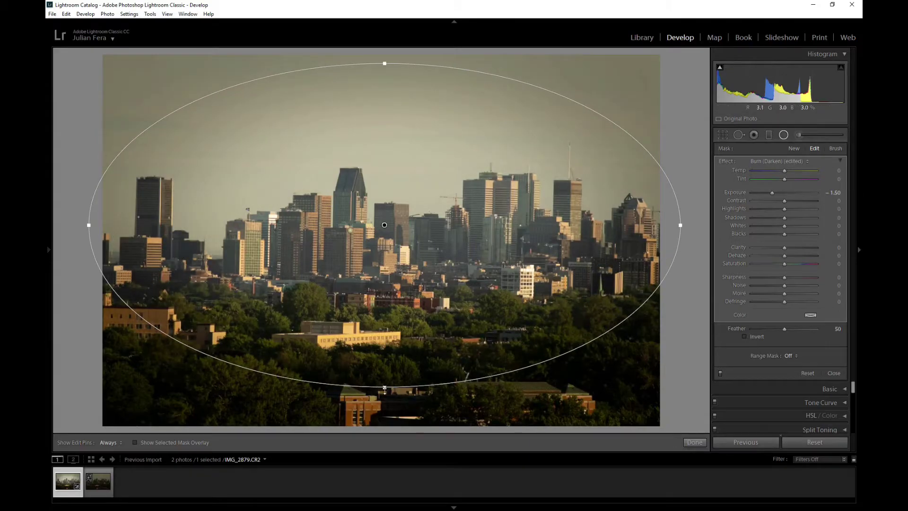
{"action": "left_click_drag", "start_coordinate": [385, 387], "coordinate": [396, 365]}
{"action": "left_click_drag", "start_coordinate": [608, 331], "coordinate": [588, 349]}
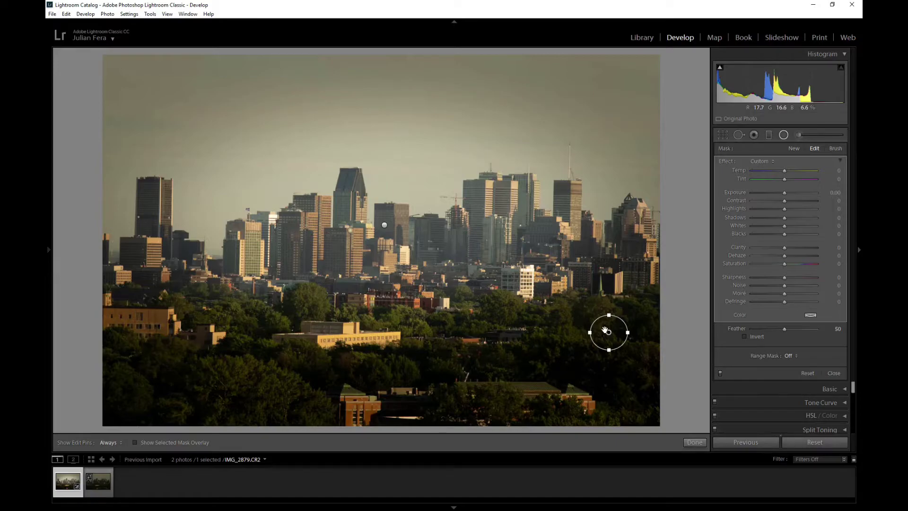
{"action": "right_click", "coordinate": [605, 330]}
{"action": "left_click", "coordinate": [625, 345]}
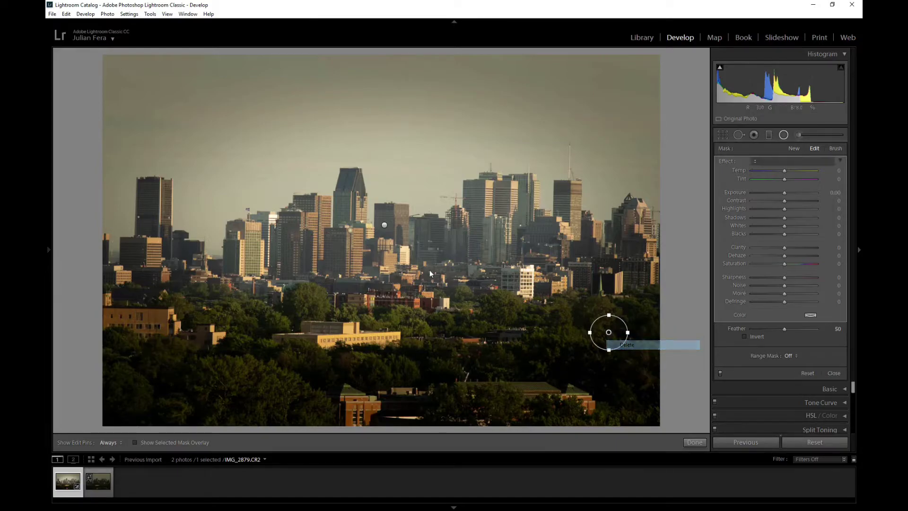
- Delete the large darkening radial filter centred on the skyline and finish radial filter editing
{"action": "left_click", "coordinate": [385, 223]}
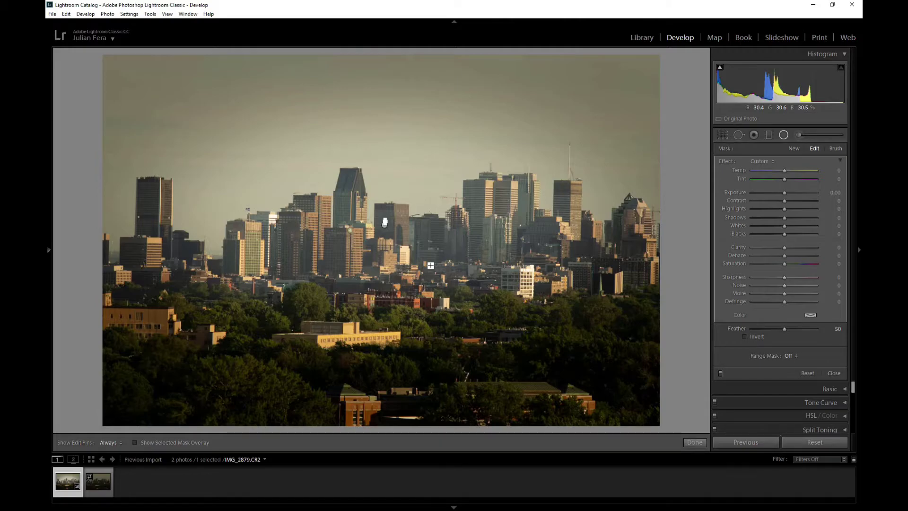
{"action": "left_click", "coordinate": [691, 443]}
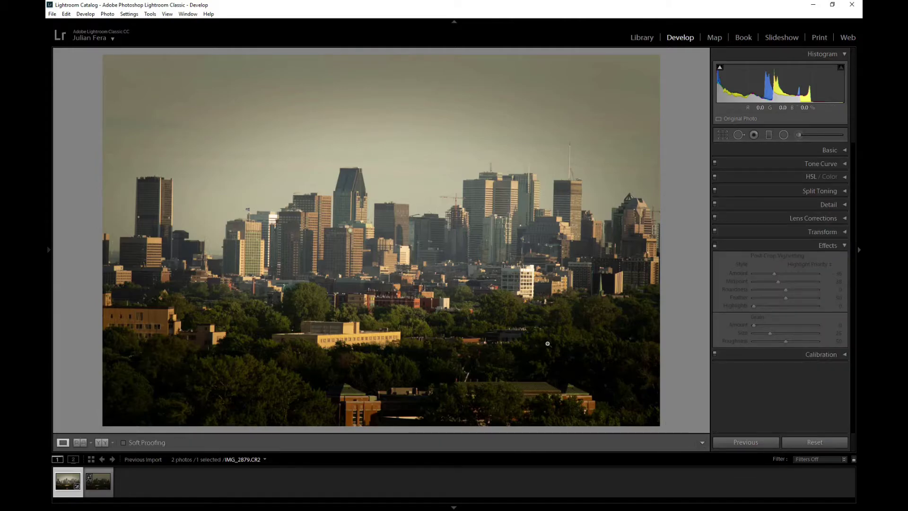
{"action": "key", "text": "shift+m"}
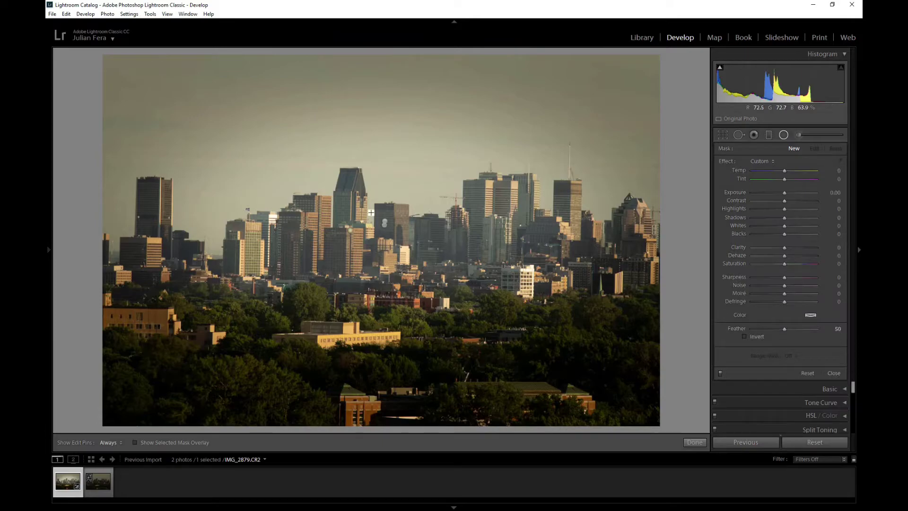
{"action": "right_click", "coordinate": [385, 223]}
{"action": "key", "text": "Escape"}
{"action": "right_click", "coordinate": [390, 228]}
{"action": "right_click", "coordinate": [386, 224]}
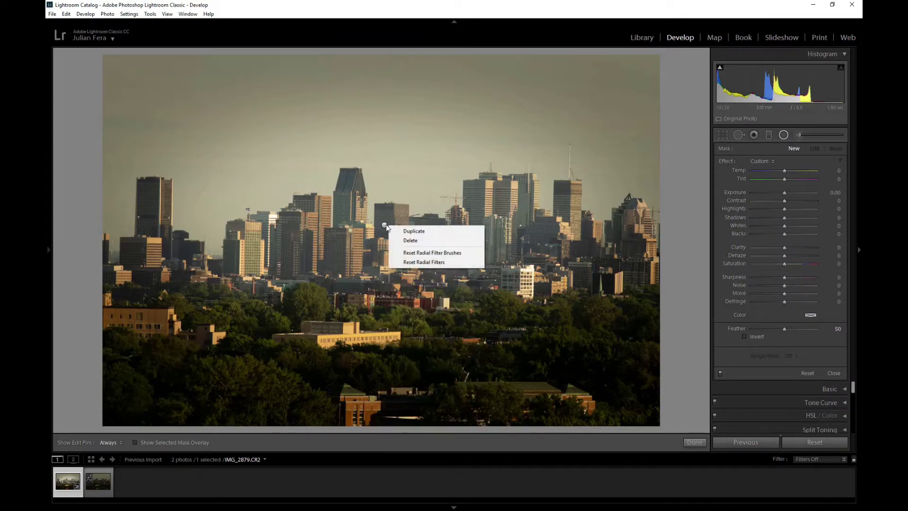
{"action": "left_click", "coordinate": [411, 240]}
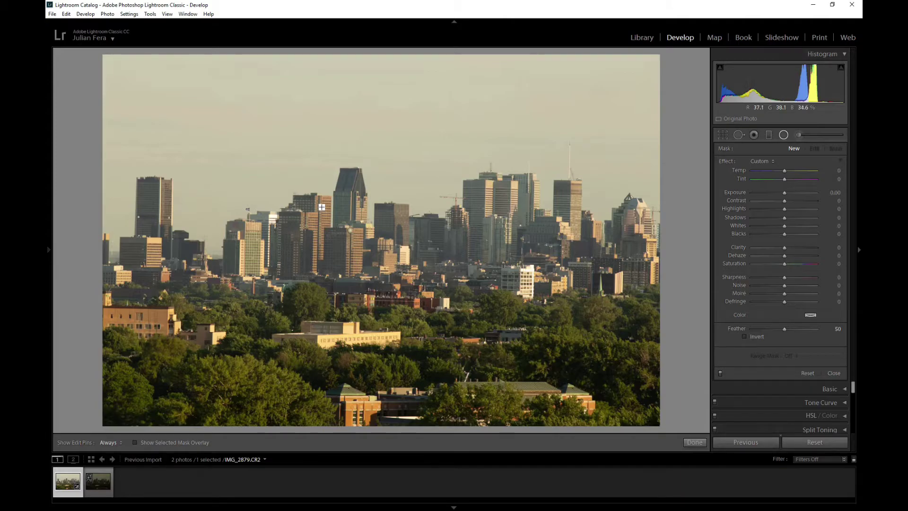
{"action": "left_click", "coordinate": [695, 443]}
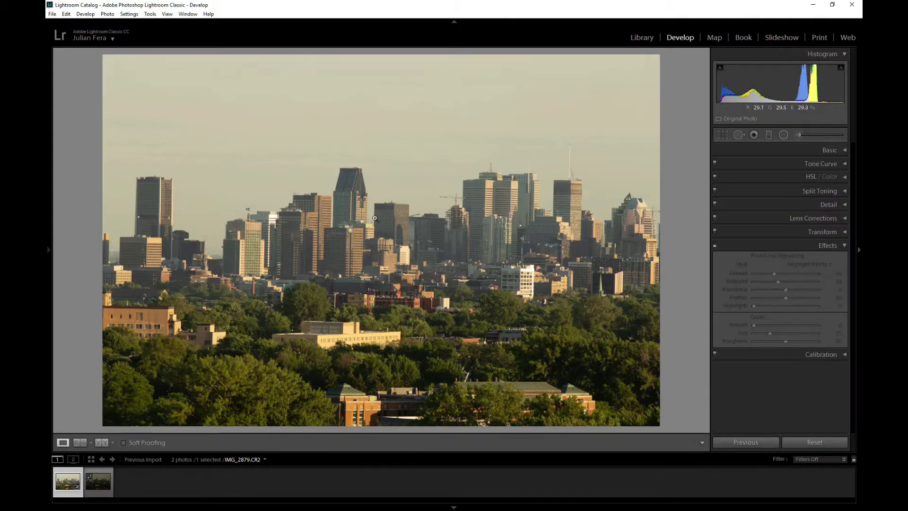
- Examine how the sunlight falls on the downtown buildings and the towers near the photo's left edge up close
{"action": "left_click", "coordinate": [376, 218]}
{"action": "left_click_drag", "start_coordinate": [450, 253], "coordinate": [570, 120]}
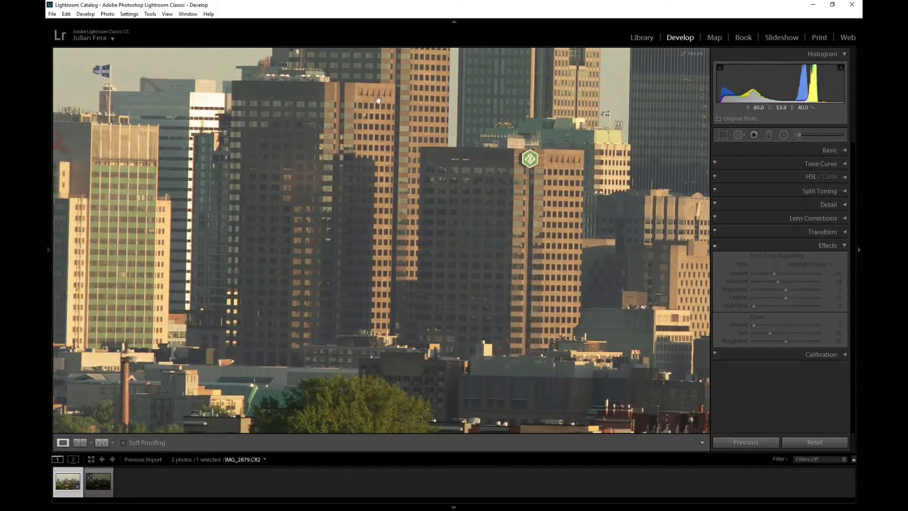
{"action": "left_click_drag", "start_coordinate": [267, 225], "coordinate": [660, 250]}
{"action": "left_click_drag", "start_coordinate": [88, 133], "coordinate": [478, 224]}
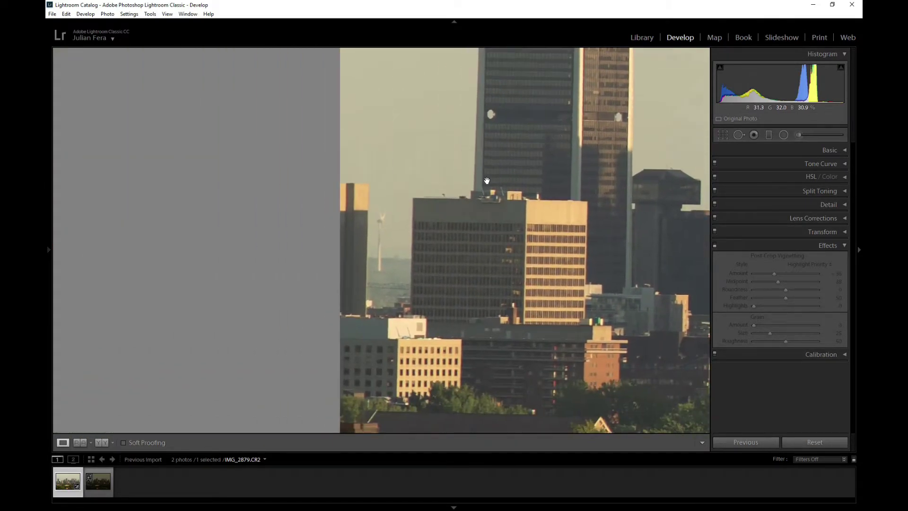
{"action": "left_click", "coordinate": [481, 250]}
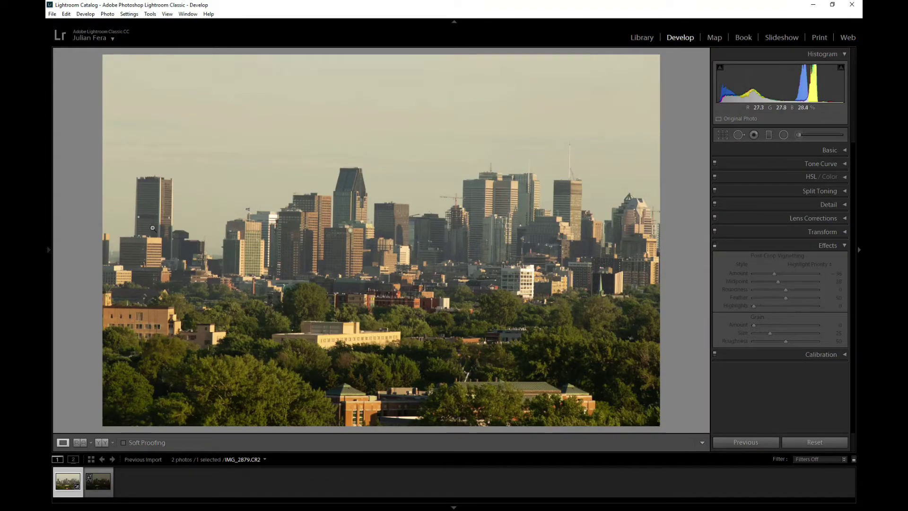
- Darken the whole photo by setting the Basic Exposure to −0.70
{"action": "left_click", "coordinate": [844, 244]}
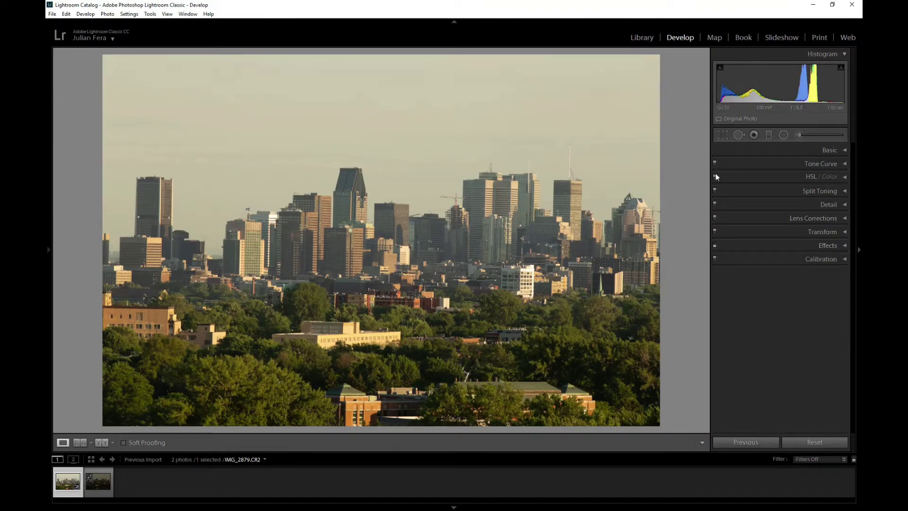
{"action": "left_click", "coordinate": [839, 150]}
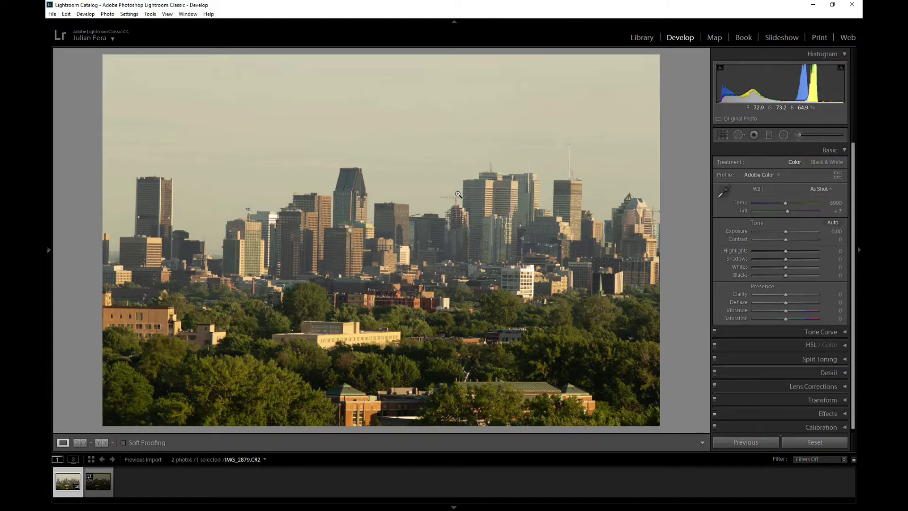
{"action": "left_click", "coordinate": [511, 225]}
{"action": "left_click", "coordinate": [511, 225]}
{"action": "left_click_drag", "start_coordinate": [786, 232], "coordinate": [786, 229]}
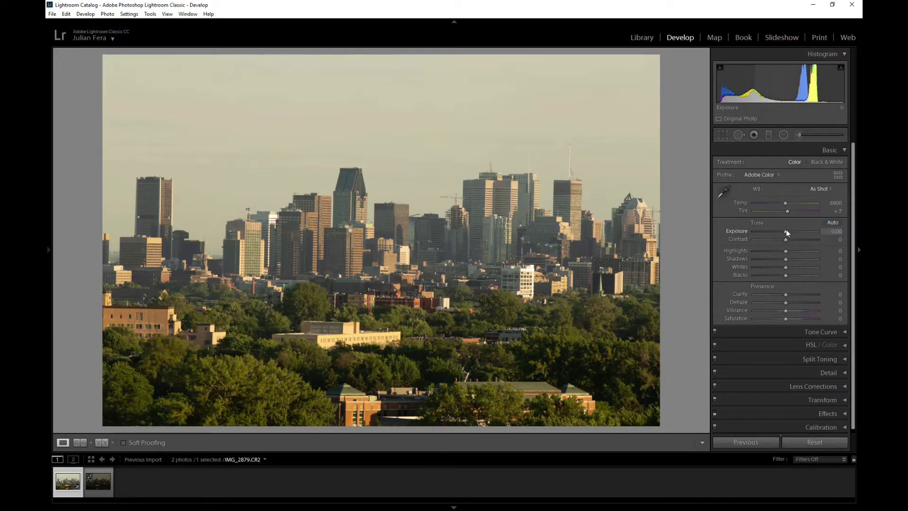
{"action": "scroll", "coordinate": [787, 229], "scroll_direction": "down", "scroll_amount": 5}
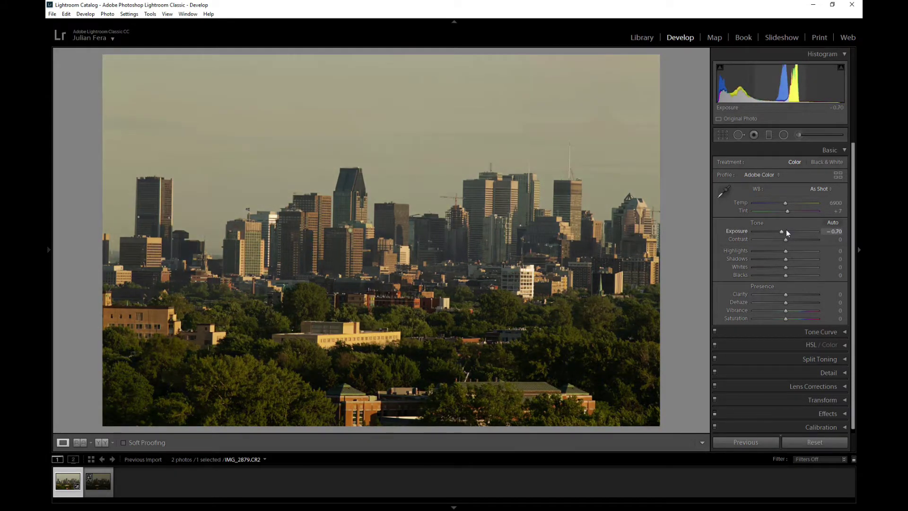
{"action": "scroll", "coordinate": [786, 229], "scroll_direction": "down", "scroll_amount": 1}
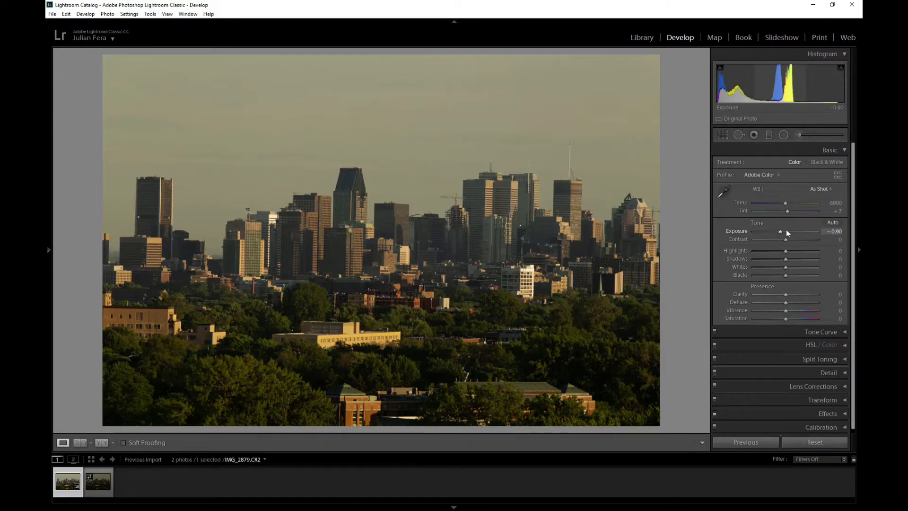
{"action": "scroll", "coordinate": [786, 229], "scroll_direction": "up", "scroll_amount": 1}
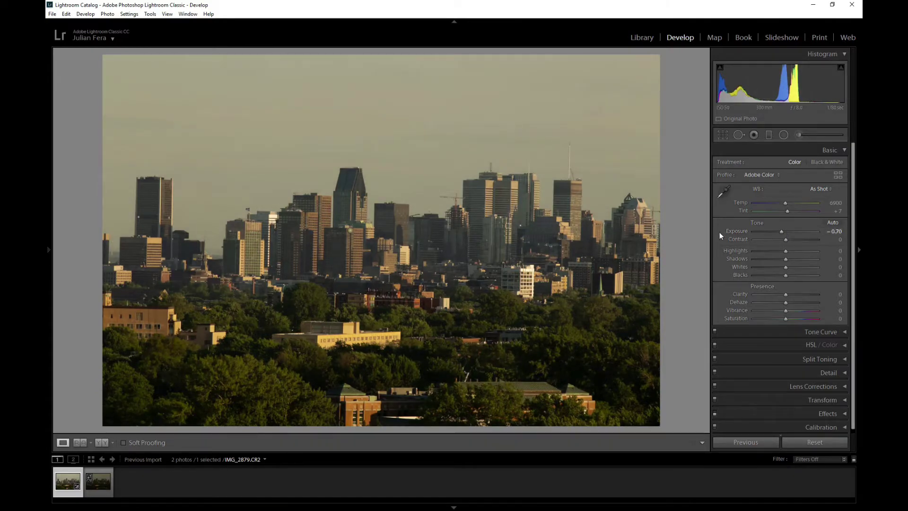
- Draw a large radial filter over the right side of the skyline, extending past the photo's edge, and rotate it slightly
{"action": "left_click", "coordinate": [784, 134]}
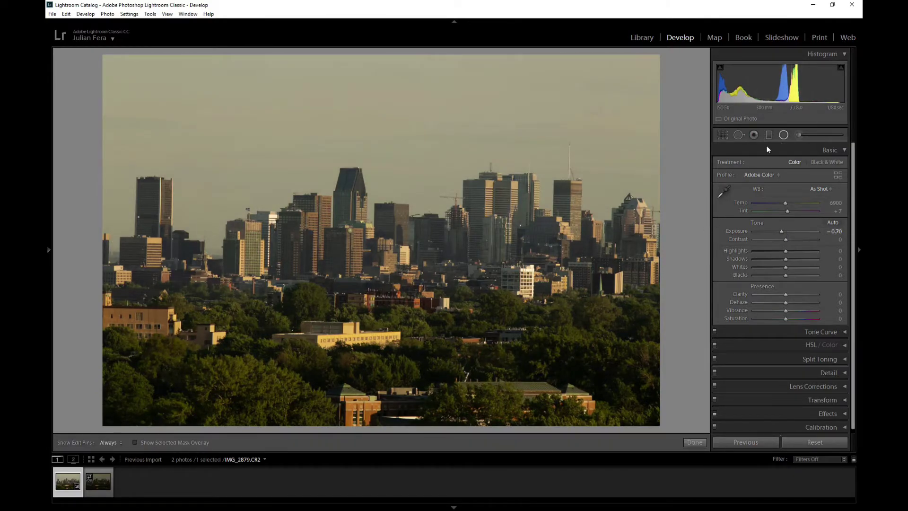
{"action": "left_click_drag", "start_coordinate": [672, 186], "coordinate": [407, 337]}
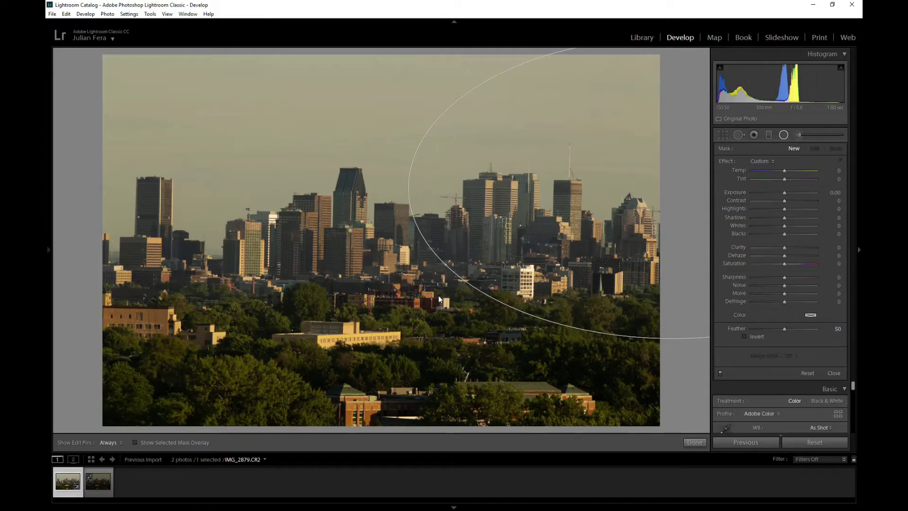
{"action": "left_click_drag", "start_coordinate": [585, 184], "coordinate": [590, 196]}
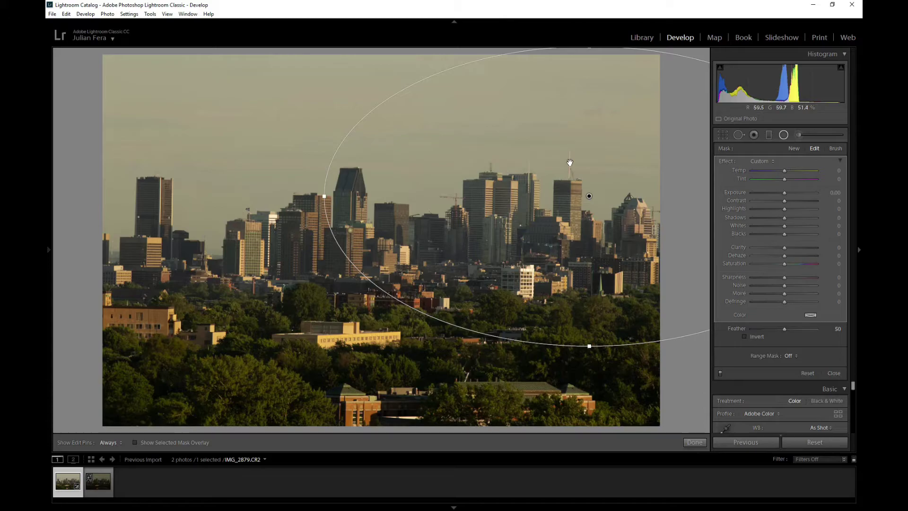
{"action": "left_click_drag", "start_coordinate": [586, 205], "coordinate": [606, 184]}
{"action": "left_click_drag", "start_coordinate": [669, 330], "coordinate": [687, 326]}
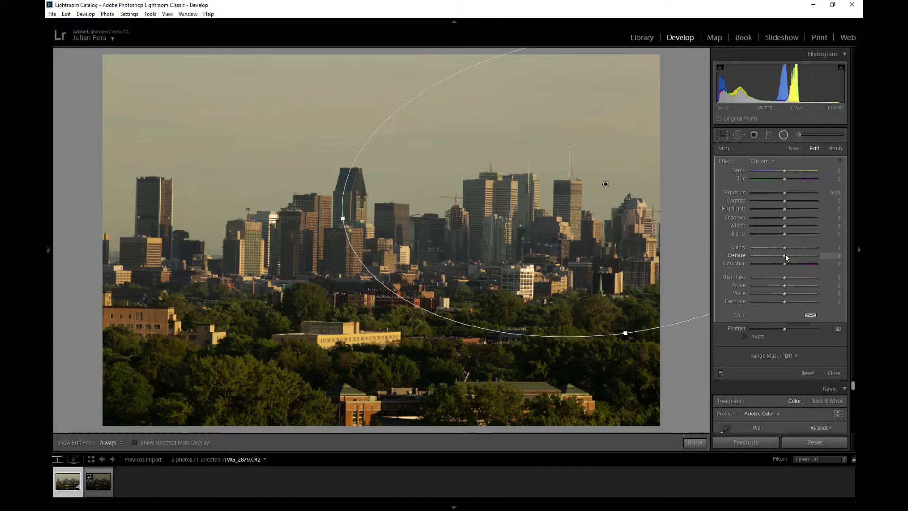
- Invert the radial filter so it affects the inside of the ellipse, and set its Dehaze to −31
{"action": "left_click_drag", "start_coordinate": [785, 254], "coordinate": [778, 255]}
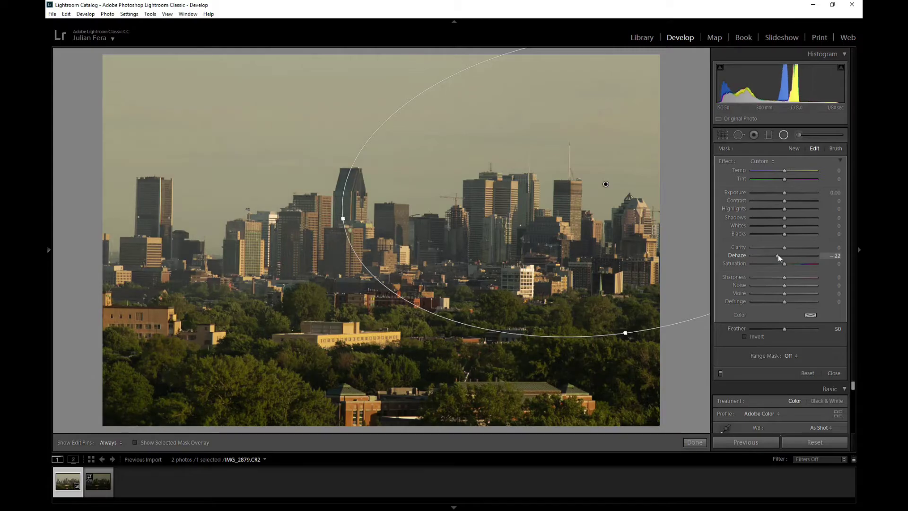
{"action": "left_click", "coordinate": [744, 337]}
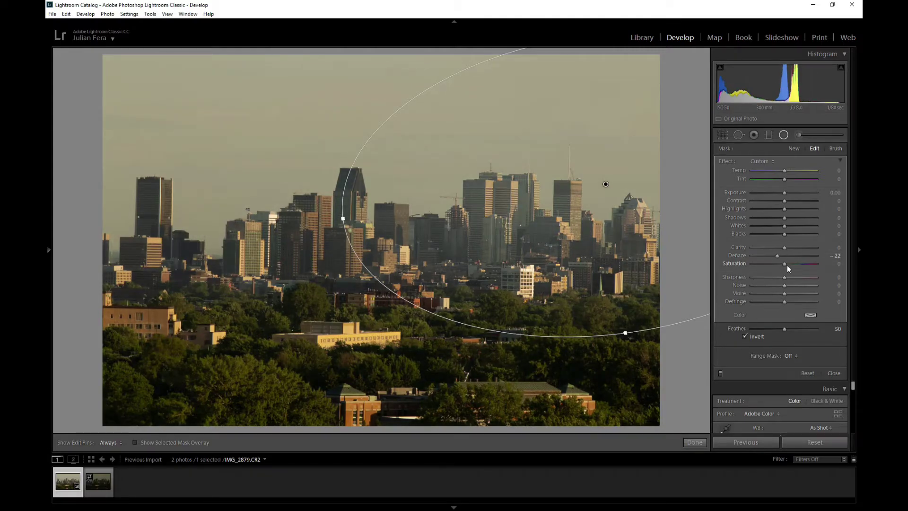
{"action": "left_click_drag", "start_coordinate": [777, 256], "coordinate": [774, 252]}
- Give the radial filter a warm, soft glow with Temp 52, Clarity −10 and Exposure 0.10
{"action": "left_click_drag", "start_coordinate": [784, 166], "coordinate": [801, 175]}
{"action": "left_click_drag", "start_coordinate": [784, 247], "coordinate": [782, 248]}
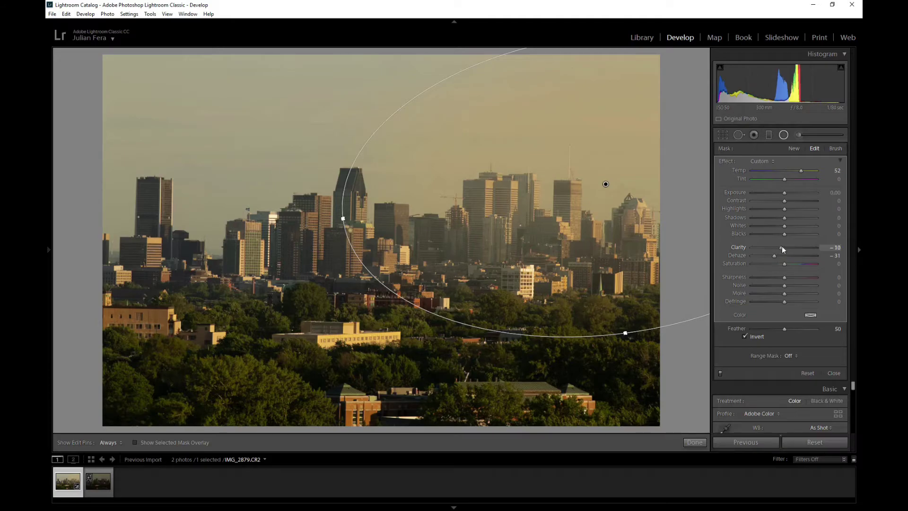
{"action": "left_click_drag", "start_coordinate": [787, 195], "coordinate": [788, 195]}
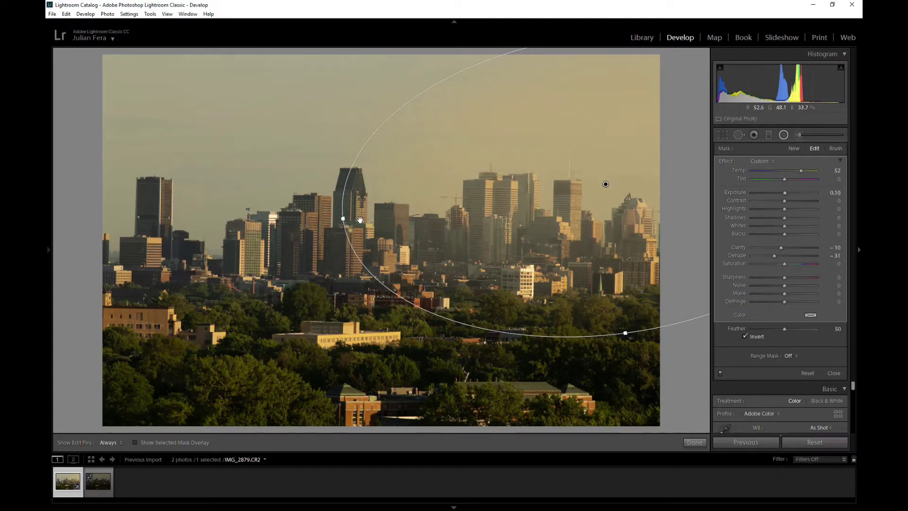
- Enlarge the warm radial filter and reposition its centre above the buildings near the photo's right edge
{"action": "left_click_drag", "start_coordinate": [343, 219], "coordinate": [299, 223]}
{"action": "left_click_drag", "start_coordinate": [606, 184], "coordinate": [603, 152]}
{"action": "left_click_drag", "start_coordinate": [626, 302], "coordinate": [625, 336]}
{"action": "left_click_drag", "start_coordinate": [602, 150], "coordinate": [633, 169]}
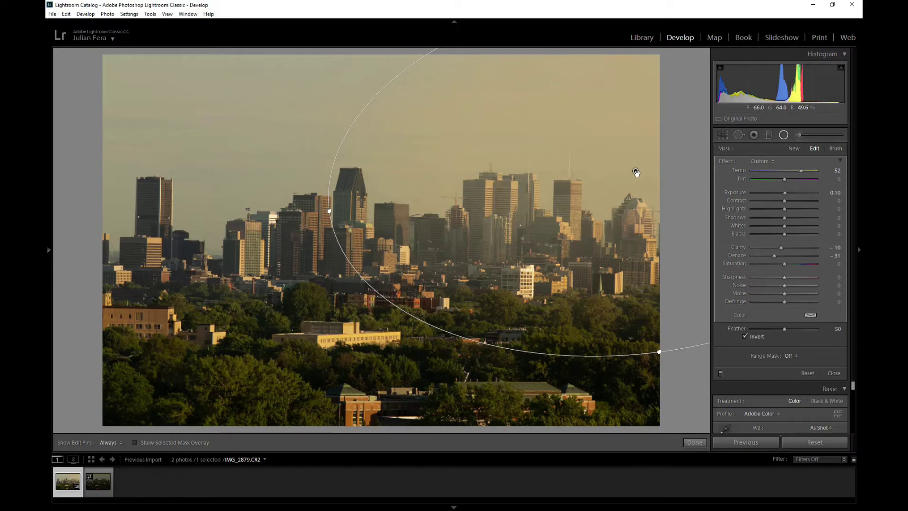
- Switch the radial filter's effect off and on repeatedly to compare the photo with and without the warm glow
{"action": "left_click", "coordinate": [720, 374]}
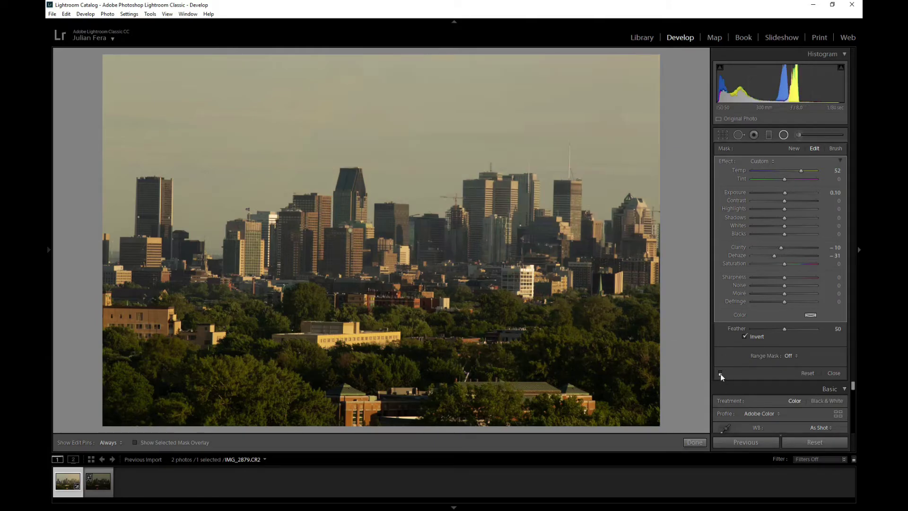
{"action": "left_click", "coordinate": [720, 374]}
{"action": "left_click", "coordinate": [720, 374]}
{"action": "left_click", "coordinate": [720, 374]}
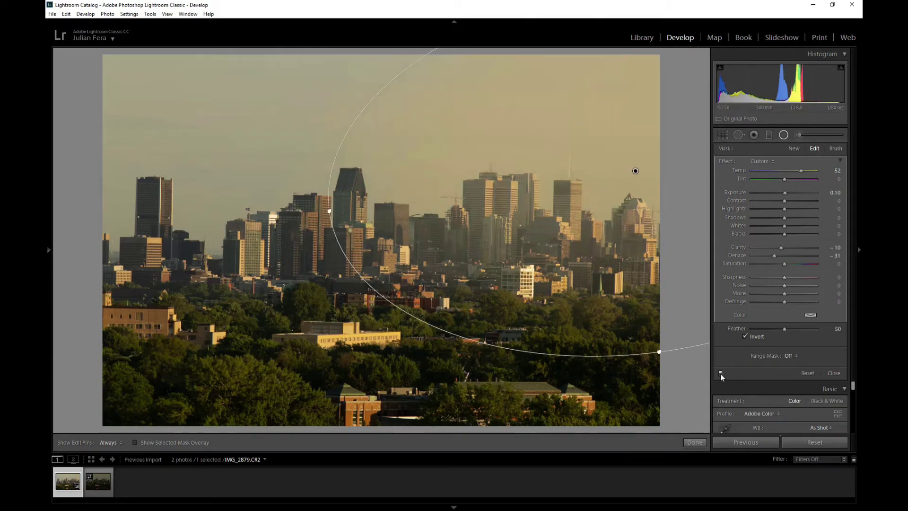
- Turn the radial filter's effect off and back on for one more comparison of the warm haze
{"action": "left_click", "coordinate": [720, 374]}
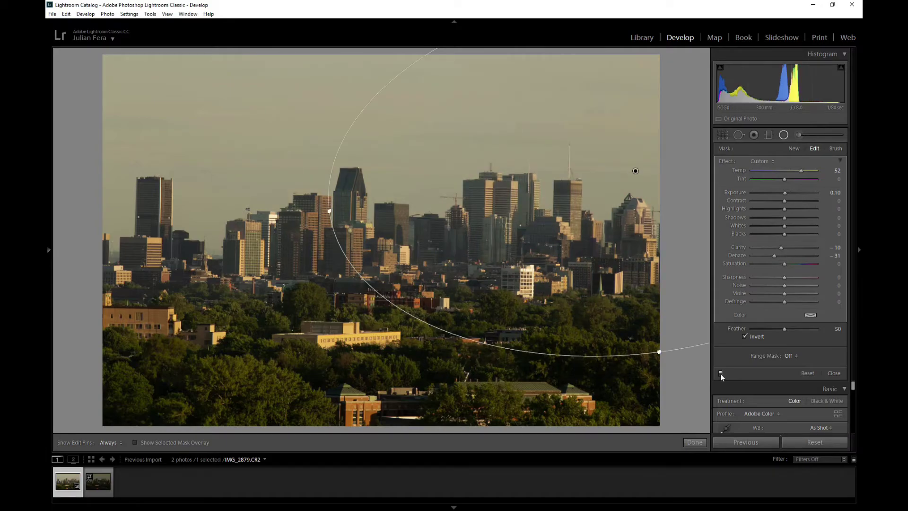
{"action": "left_click", "coordinate": [720, 374]}
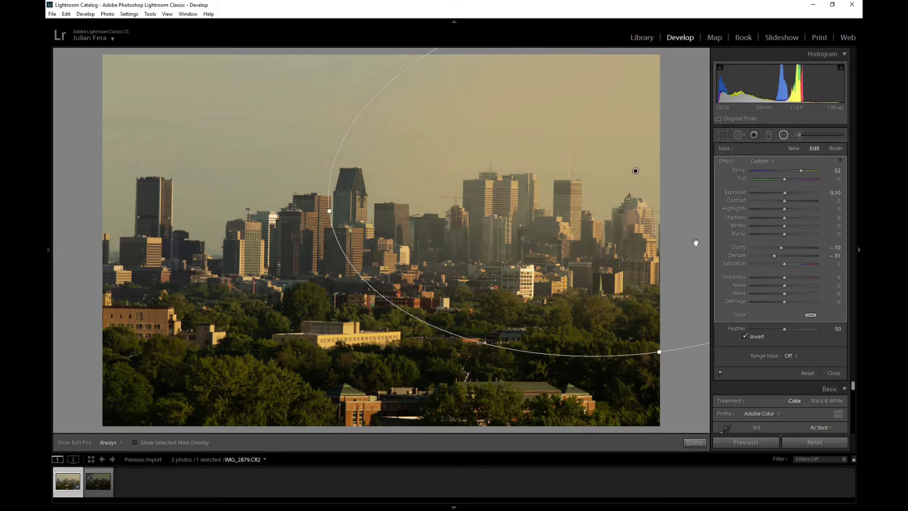
- Add a second radial filter centred on the buildings at the photo's right edge and invert it to affect the inside
{"action": "left_click", "coordinate": [797, 148]}
{"action": "left_click_drag", "start_coordinate": [651, 214], "coordinate": [506, 334]}
{"action": "left_click", "coordinate": [745, 337]}
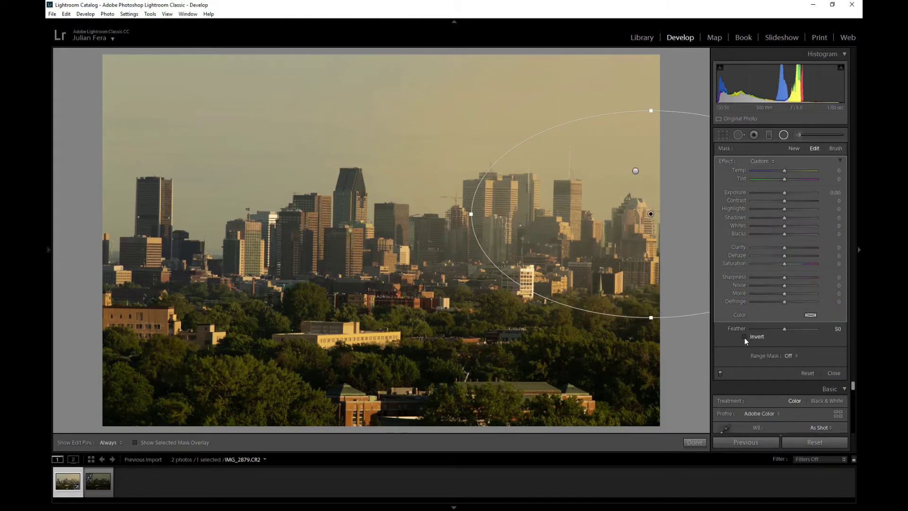
- Reposition the second radial filter over the right-hand buildings, tilt it slightly and stretch it taller
{"action": "left_click_drag", "start_coordinate": [649, 213], "coordinate": [591, 240]}
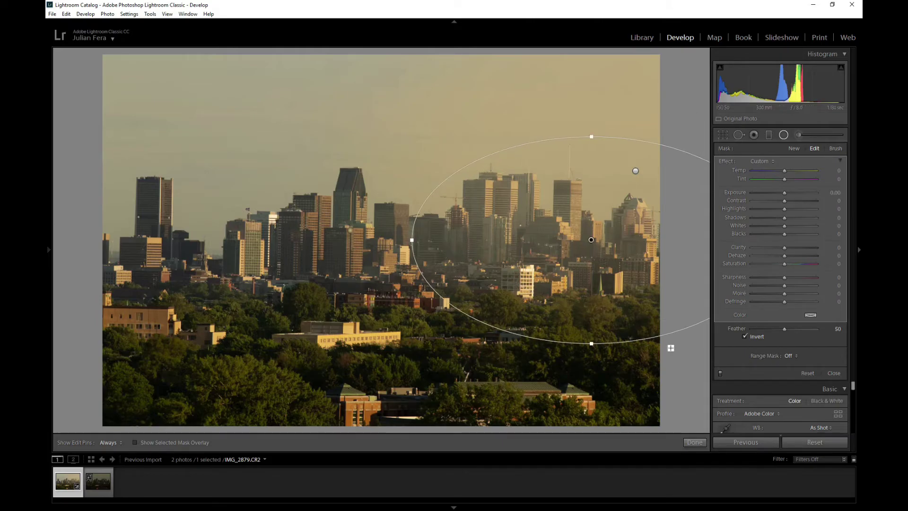
{"action": "left_click_drag", "start_coordinate": [668, 342], "coordinate": [687, 326]}
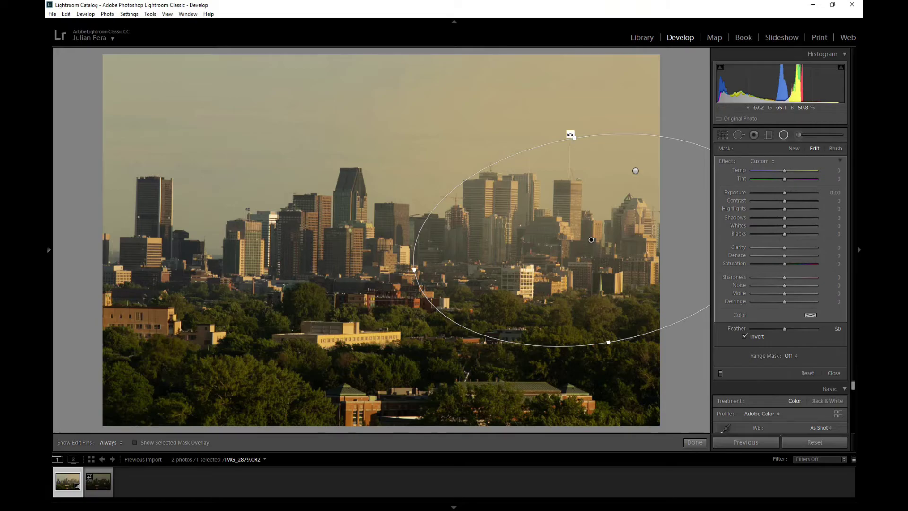
{"action": "left_click_drag", "start_coordinate": [579, 137], "coordinate": [572, 111]}
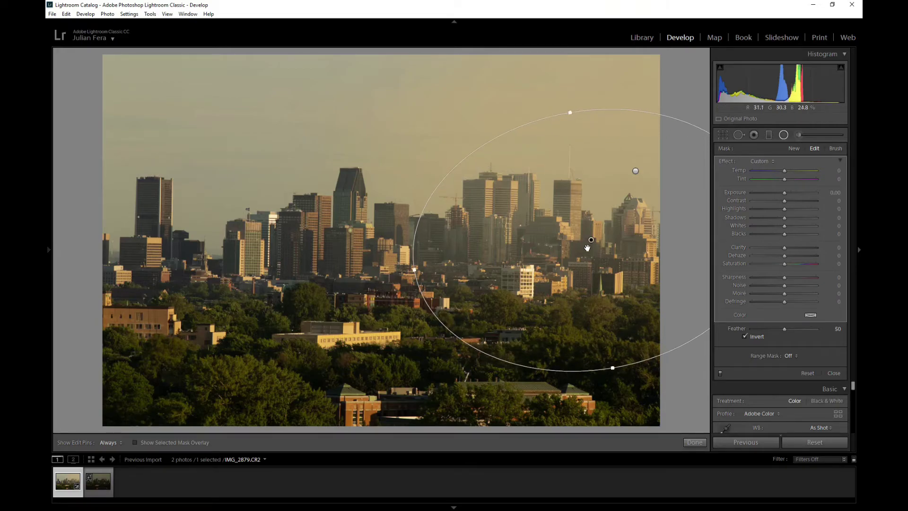
{"action": "left_click_drag", "start_coordinate": [601, 236], "coordinate": [616, 227]}
- Set the second radial filter's Dehaze to −22 and Temp to 15, and raise its Clarity slightly
{"action": "left_click_drag", "start_coordinate": [793, 254], "coordinate": [780, 257]}
{"action": "left_click", "coordinate": [791, 163]}
{"action": "left_click", "coordinate": [796, 174]}
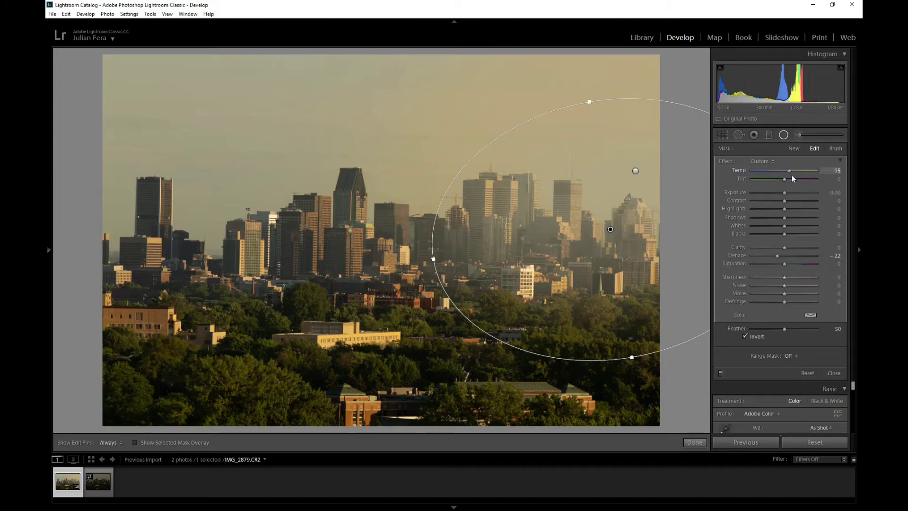
{"action": "mouse_move", "coordinate": [784, 247]}
{"action": "left_mouse_down"}
{"action": "mouse_move", "coordinate": [775, 248]}
{"action": "mouse_move", "coordinate": [793, 248]}
{"action": "left_mouse_up"}
- Shift the second radial filter closer to the photo's right edge, move the warm filter slightly up and left, and finish editing the filters
{"action": "left_click_drag", "start_coordinate": [611, 230], "coordinate": [639, 234]}
{"action": "left_click", "coordinate": [636, 172]}
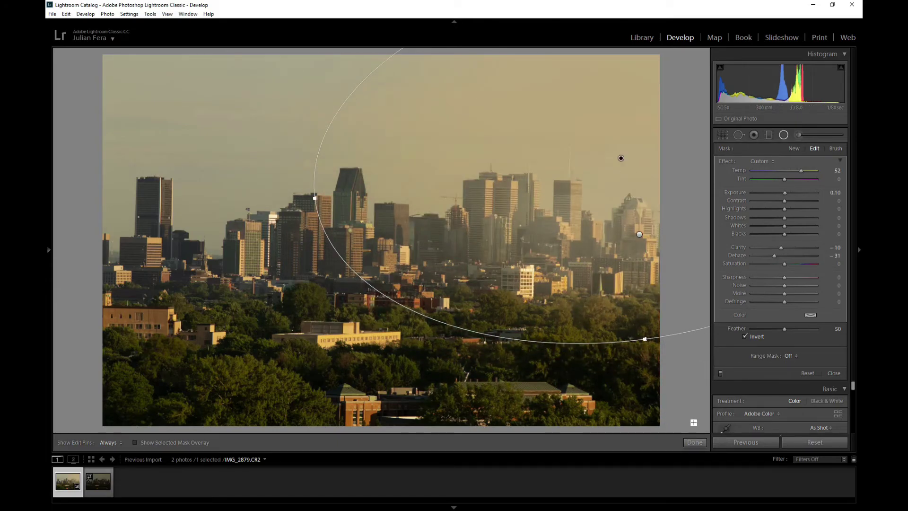
{"action": "left_click", "coordinate": [699, 444]}
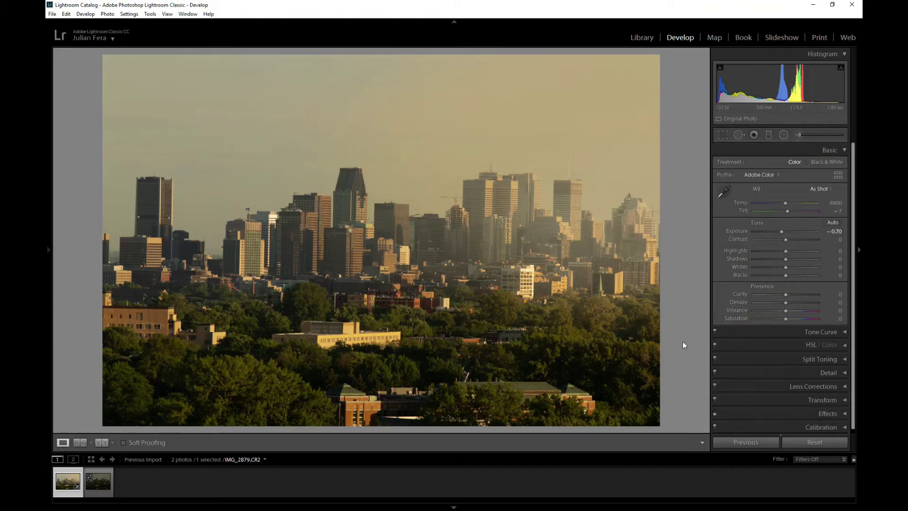
- Compare the photo before and after the sunlight effect side by side, and return to the single-photo view
{"action": "left_click", "coordinate": [101, 442]}
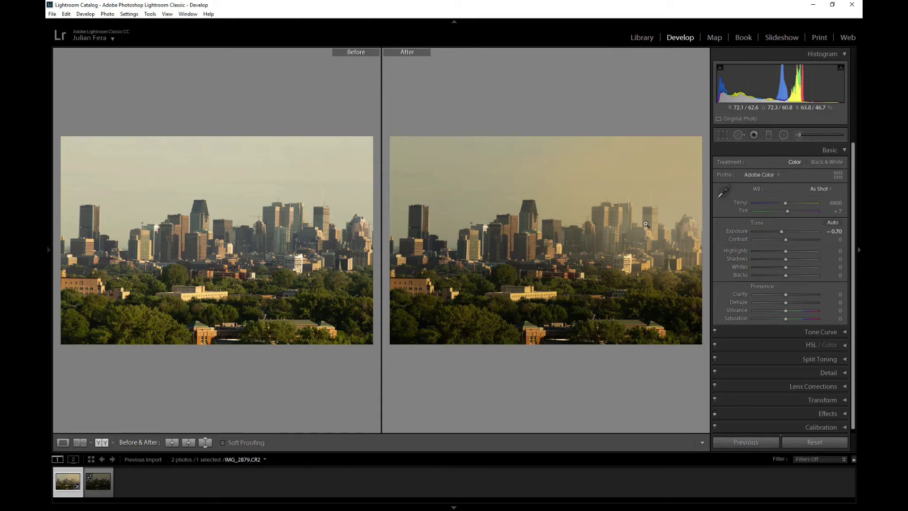
{"action": "left_click", "coordinate": [62, 442]}
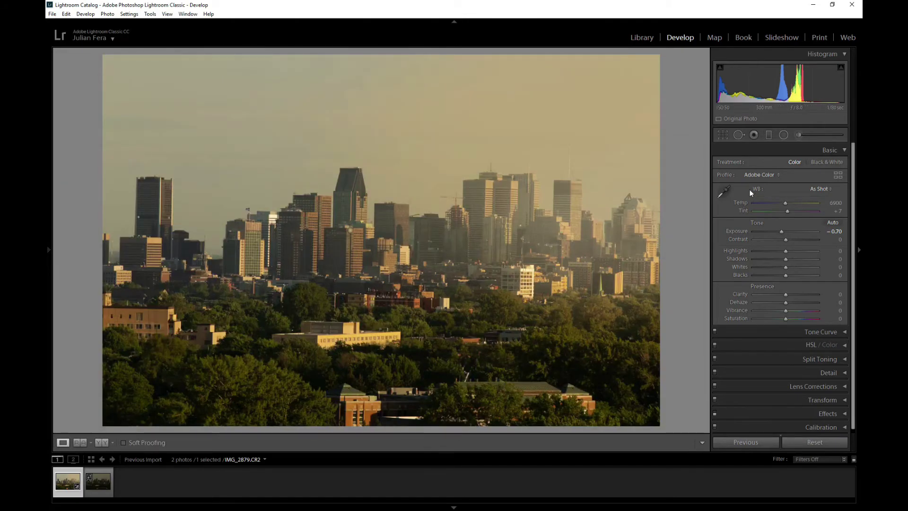
- Add a large radial filter around the skyline, widen it past the photo's sides, and lower its Exposure to darken the edges as a vignette
{"action": "left_click", "coordinate": [783, 136]}
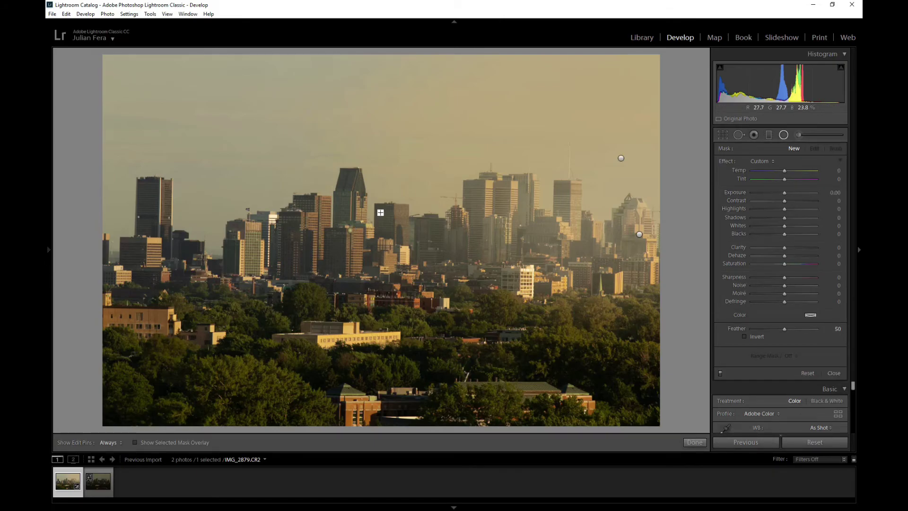
{"action": "left_click_drag", "start_coordinate": [388, 206], "coordinate": [654, 396]}
{"action": "left_click_drag", "start_coordinate": [106, 196], "coordinate": [43, 196]}
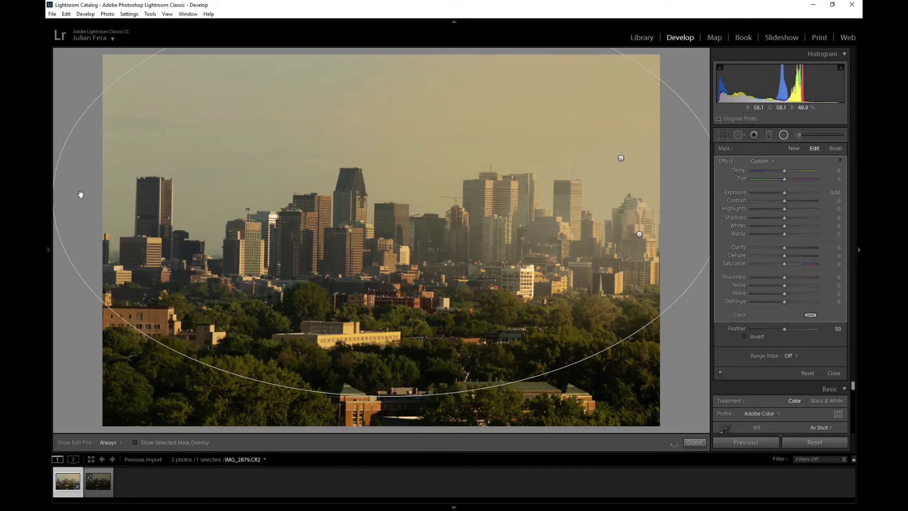
{"action": "left_click_drag", "start_coordinate": [788, 192], "coordinate": [778, 195]}
- Raise the warm radial filter's Exposure to 0.36 and finish editing the filters
{"action": "left_click", "coordinate": [621, 158]}
{"action": "left_click_drag", "start_coordinate": [782, 192], "coordinate": [786, 192]}
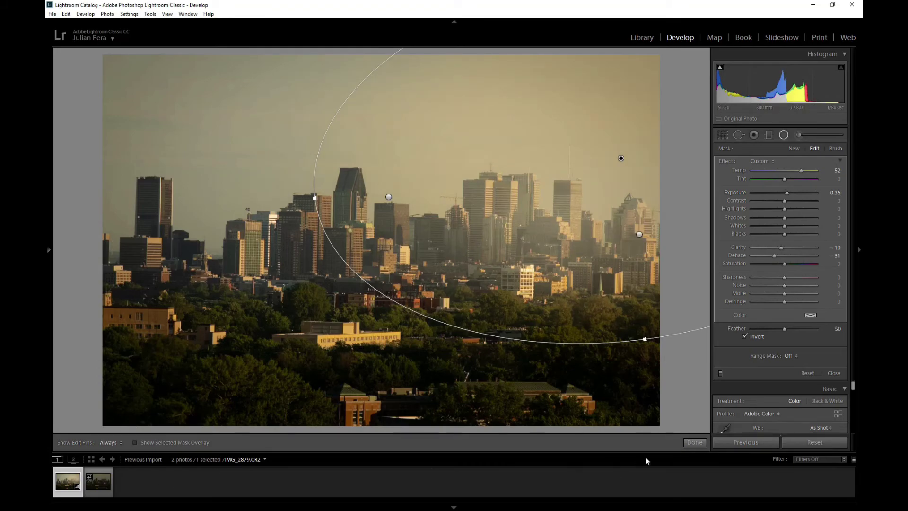
{"action": "left_click", "coordinate": [695, 442]}
- Compare the original and the photo with the added vignette side by side, and return to the single-photo view
{"action": "left_click", "coordinate": [100, 443]}
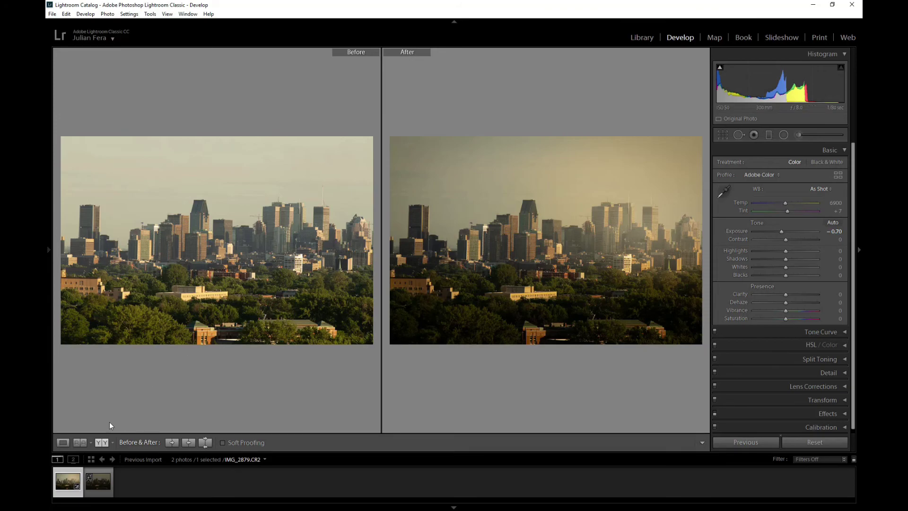
{"action": "left_click", "coordinate": [63, 442]}
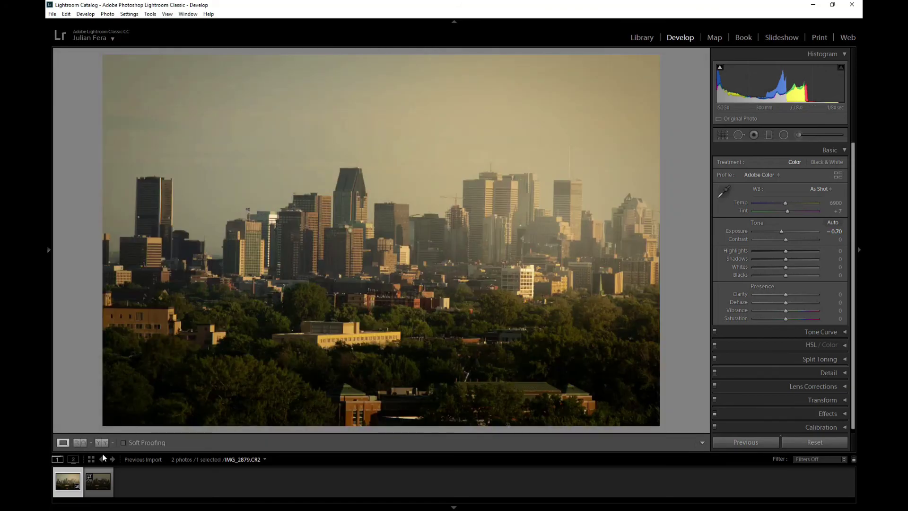